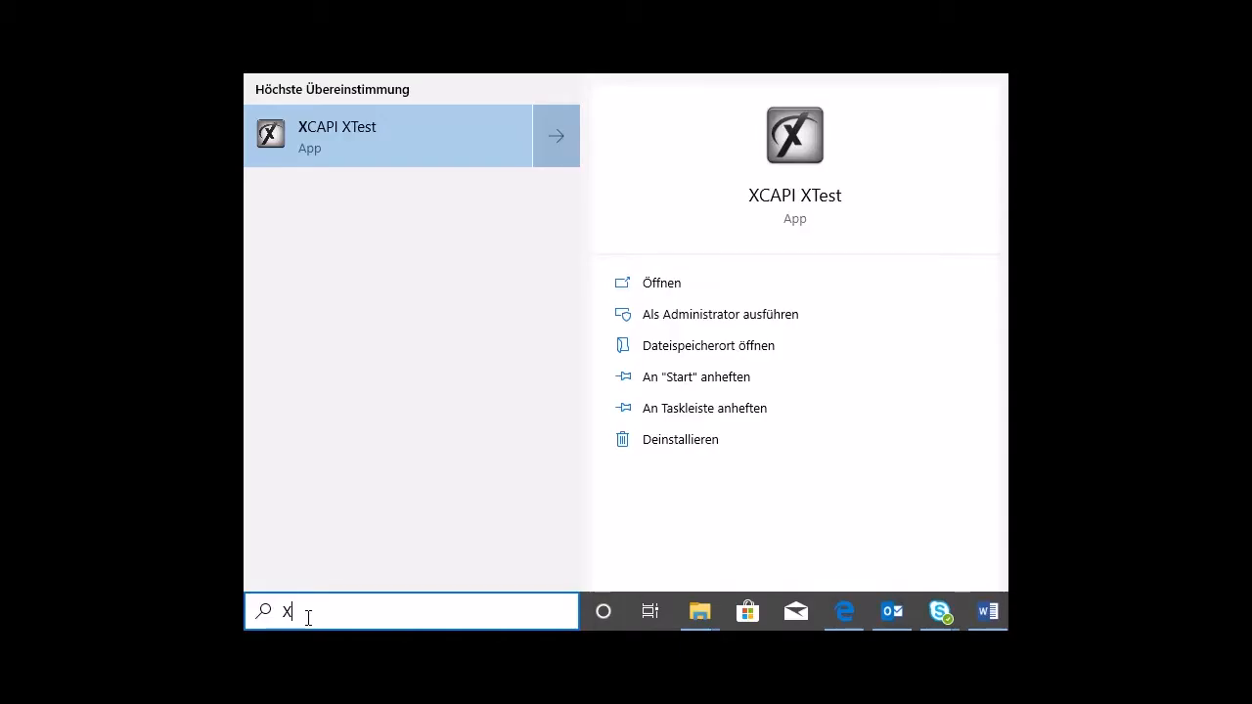
Step: Find and launch the XCAPI XTest app, then open its configuration options
type("TEST")
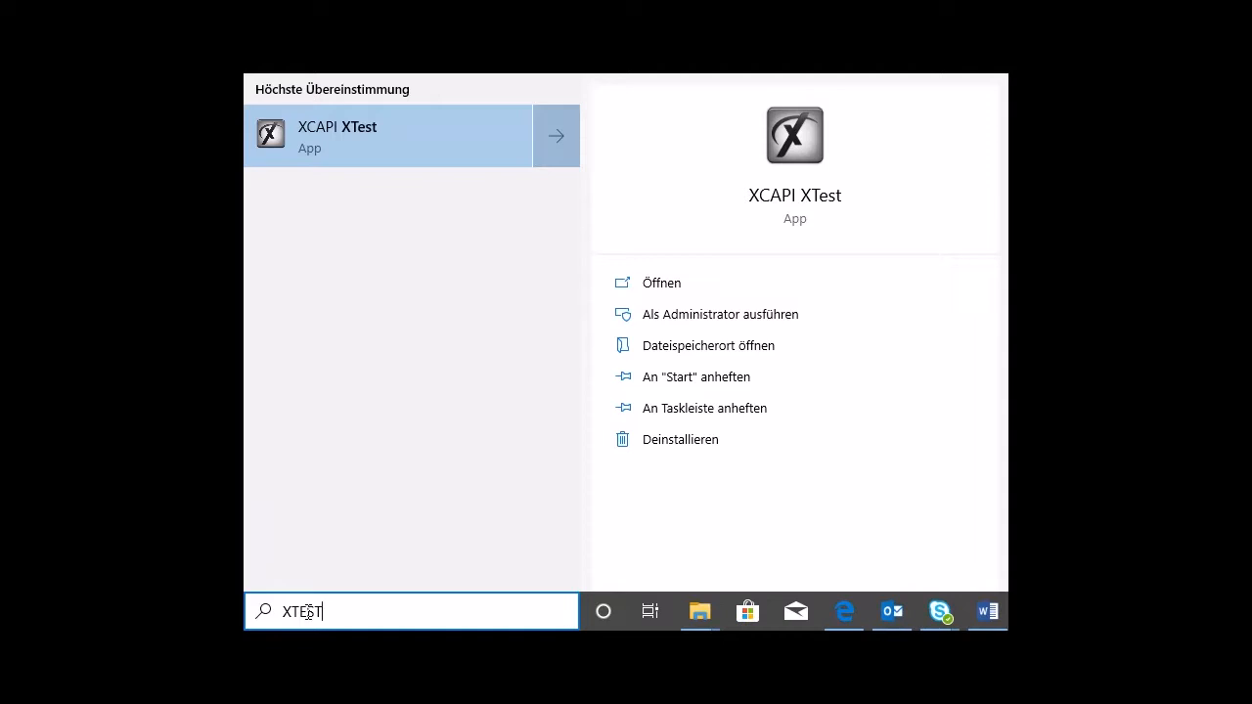
left_click(359, 148)
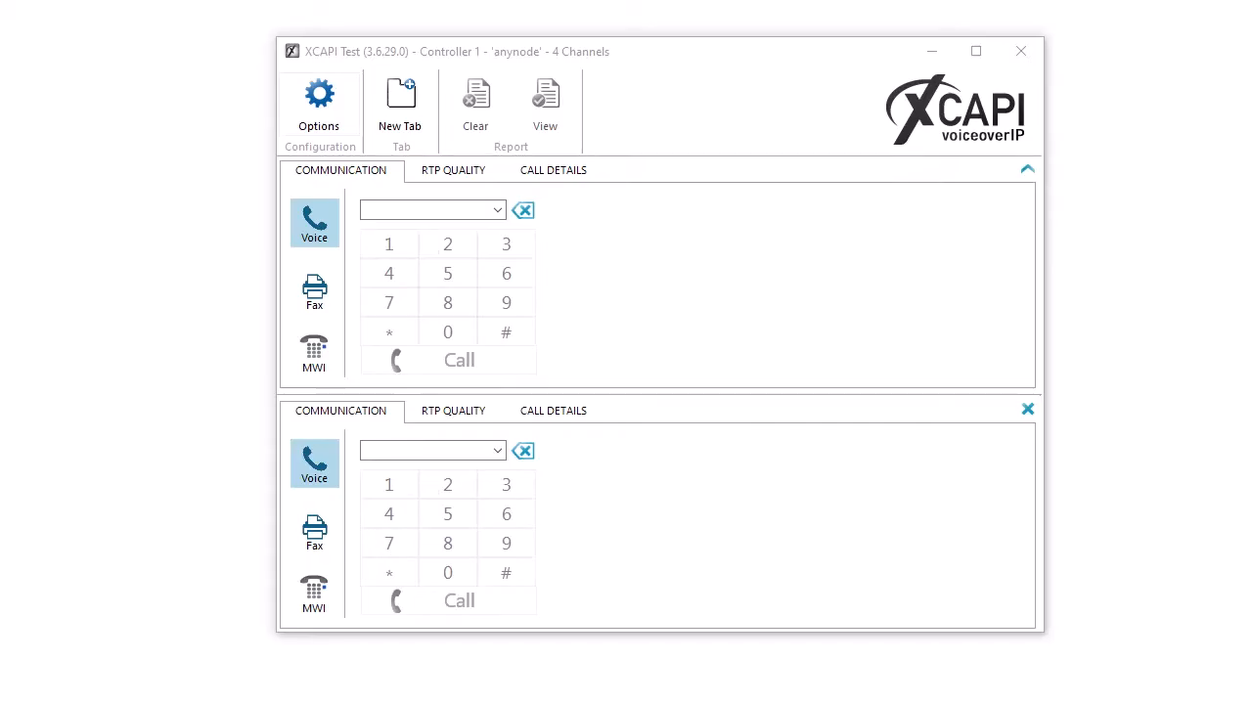
left_click(343, 122)
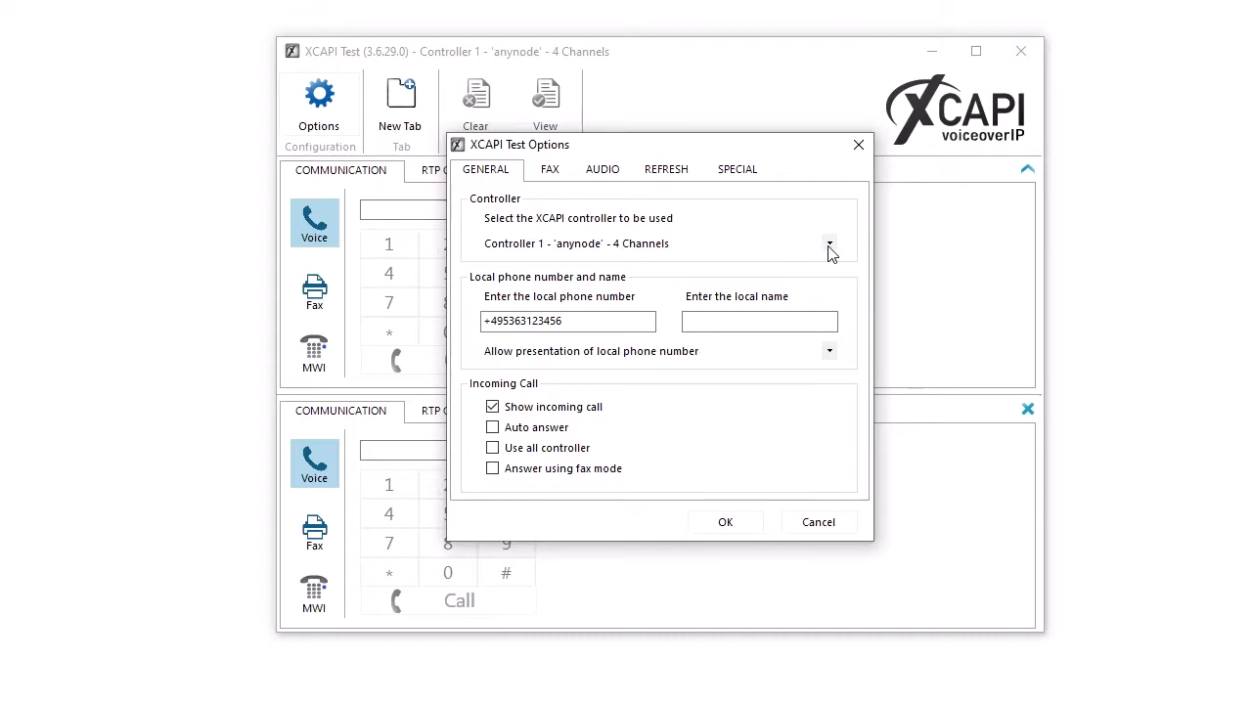
Step: Select Controller 1 - 'anynode' and enable using all controllers for incoming calls, leaving fax-mode answering off
left_click(829, 246)
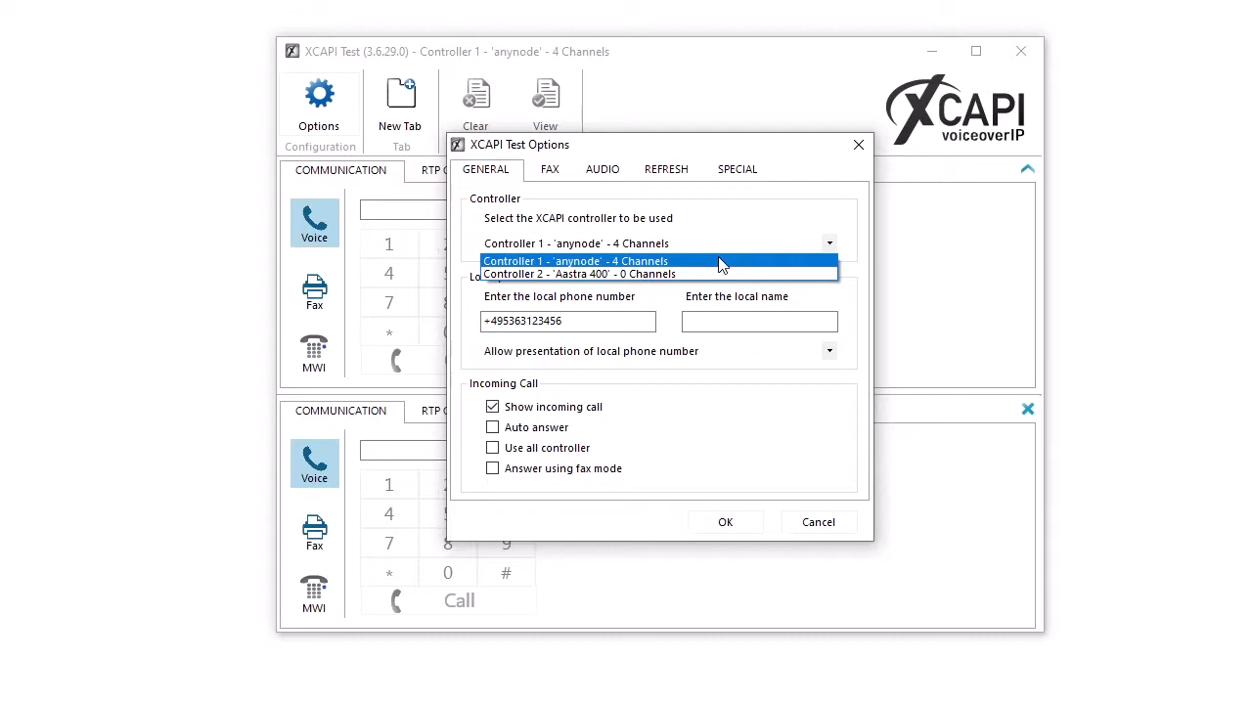
left_click(719, 263)
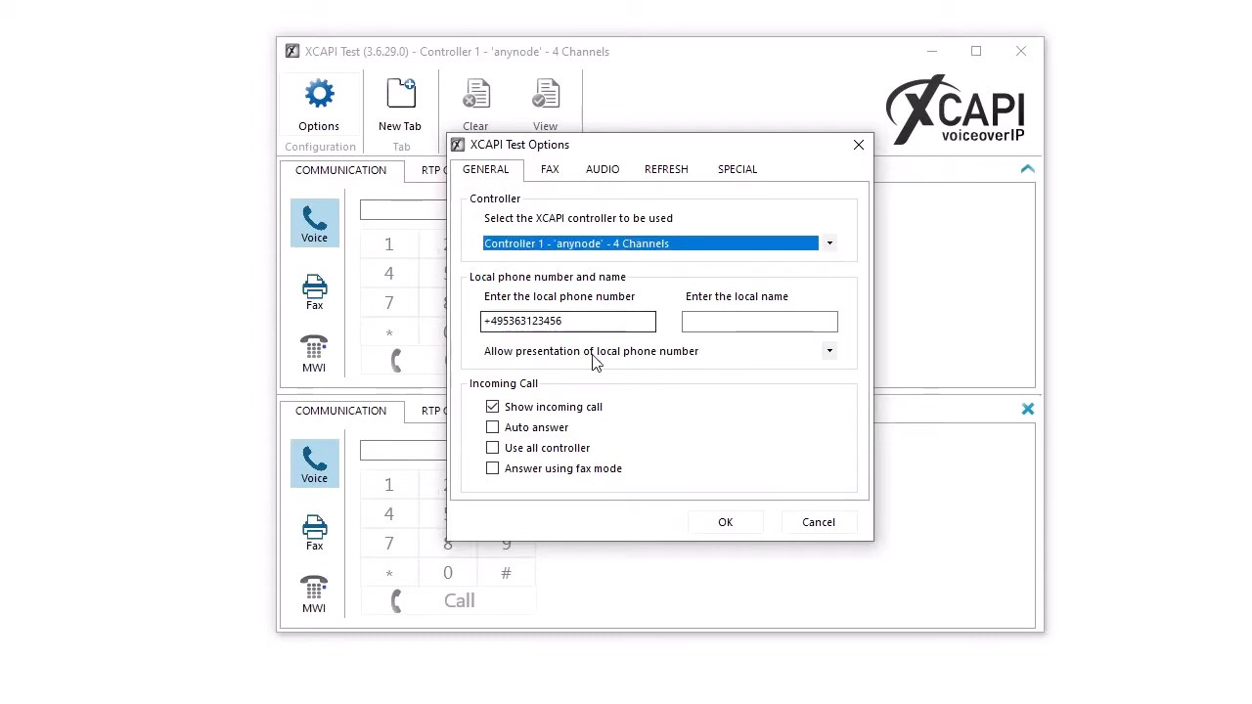
left_click(493, 469)
left_click(492, 447)
left_click(499, 468)
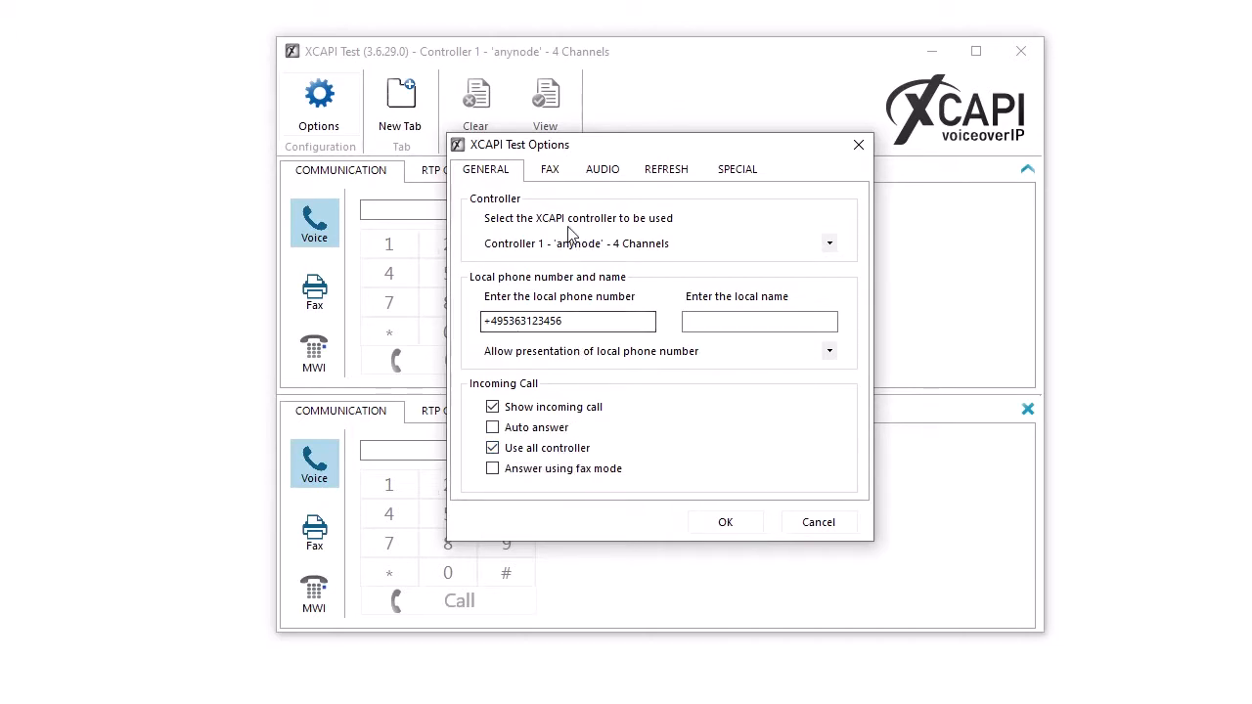
Step: Review the fax transmission rates and the outgoing establishment modes, keeping the transmission rate on automatic
left_click(548, 173)
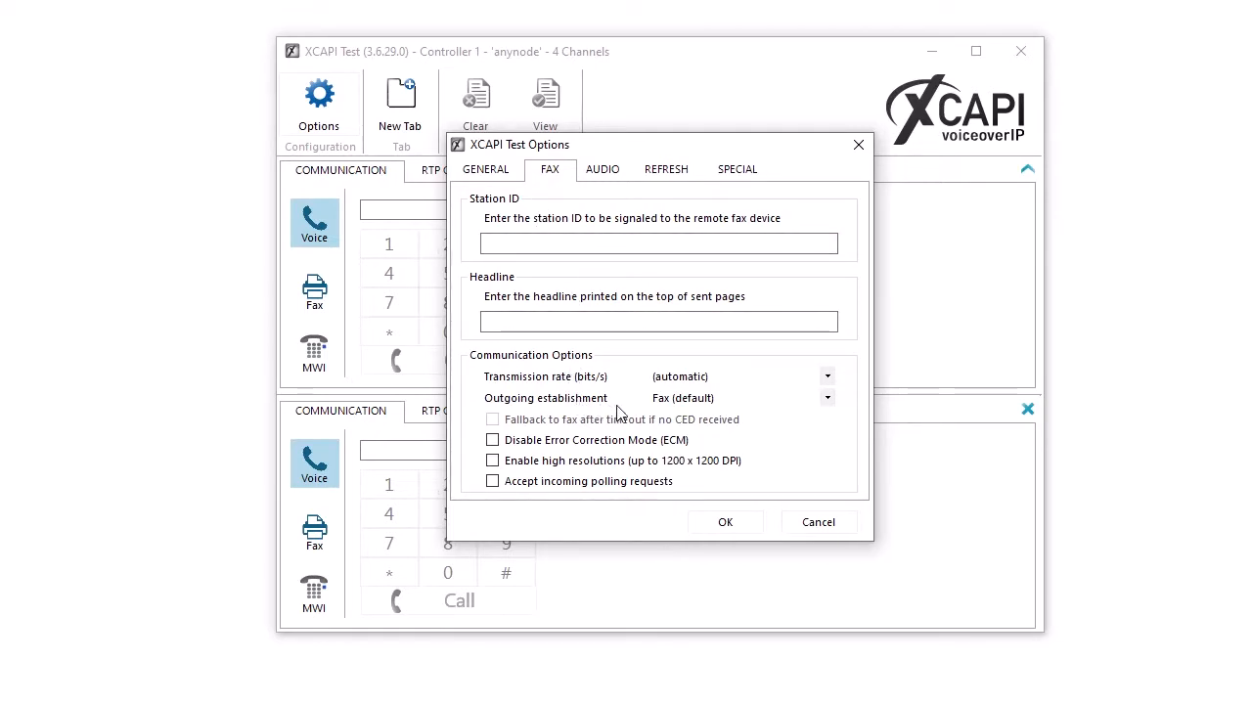
left_click(827, 379)
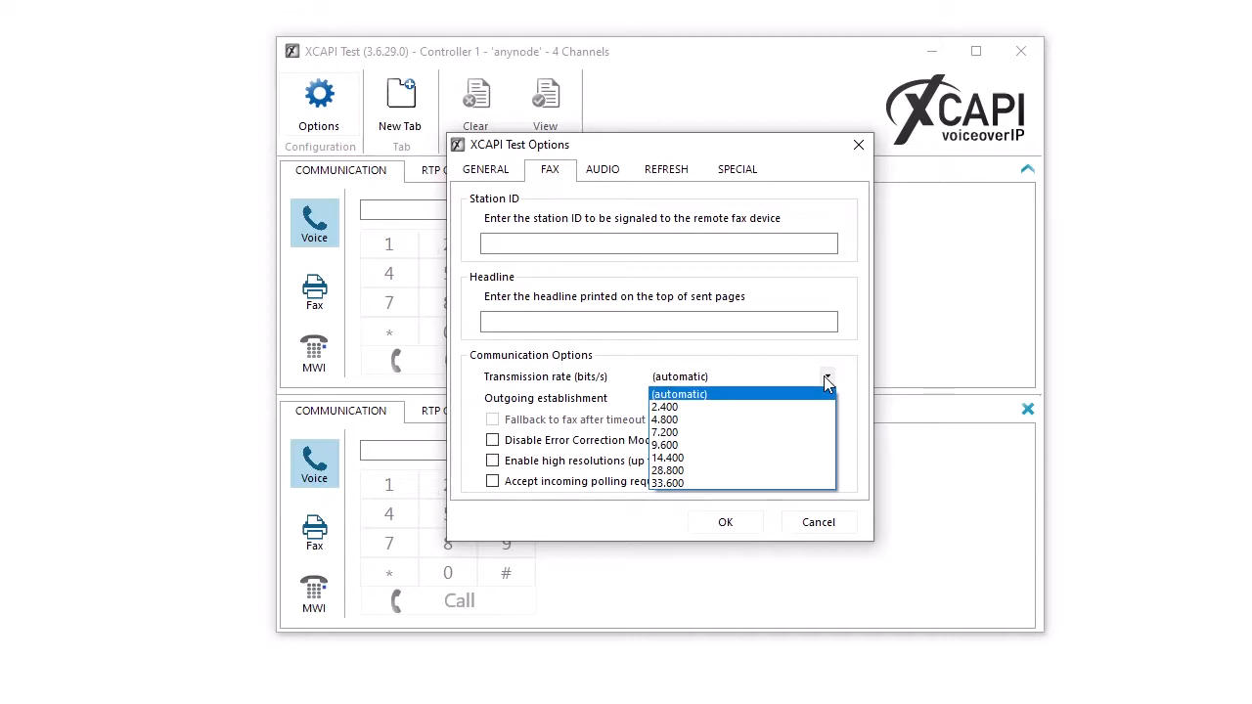
left_click(826, 380)
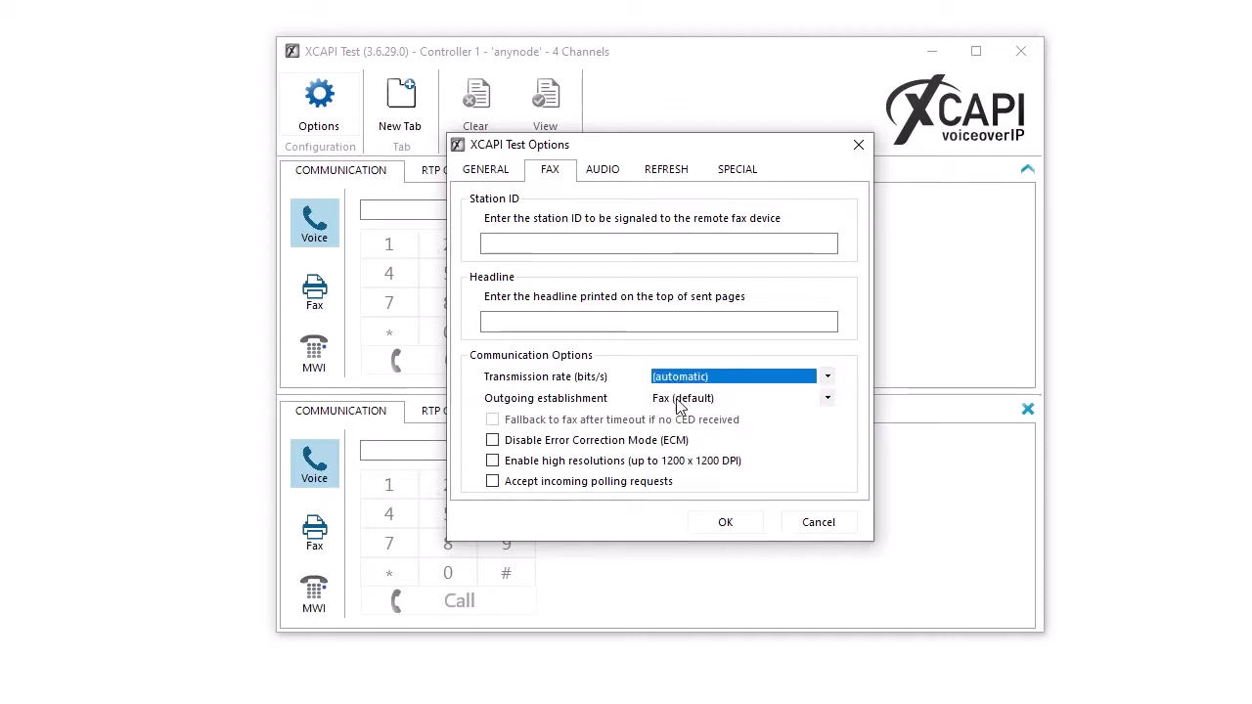
left_click(826, 401)
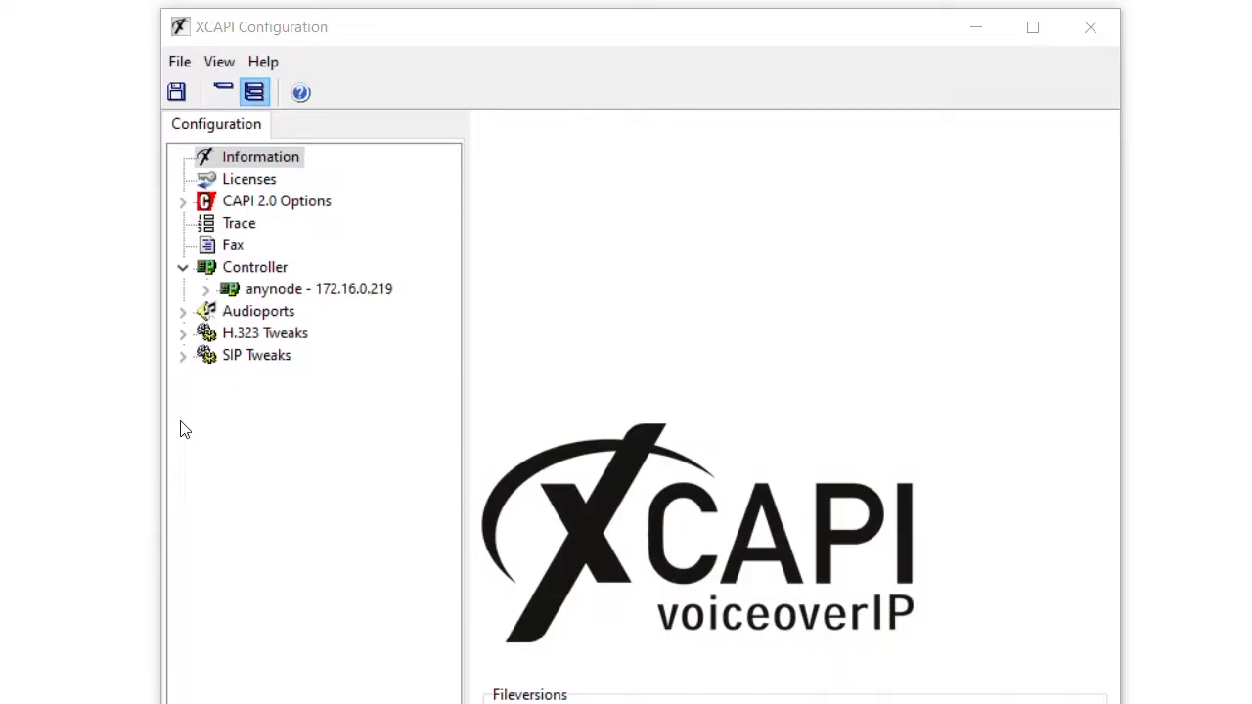
Step: In XCAPI Configuration, examine the anynode controller's fax settings, including the choices for transmitting the CNG signal tone
left_click(206, 294)
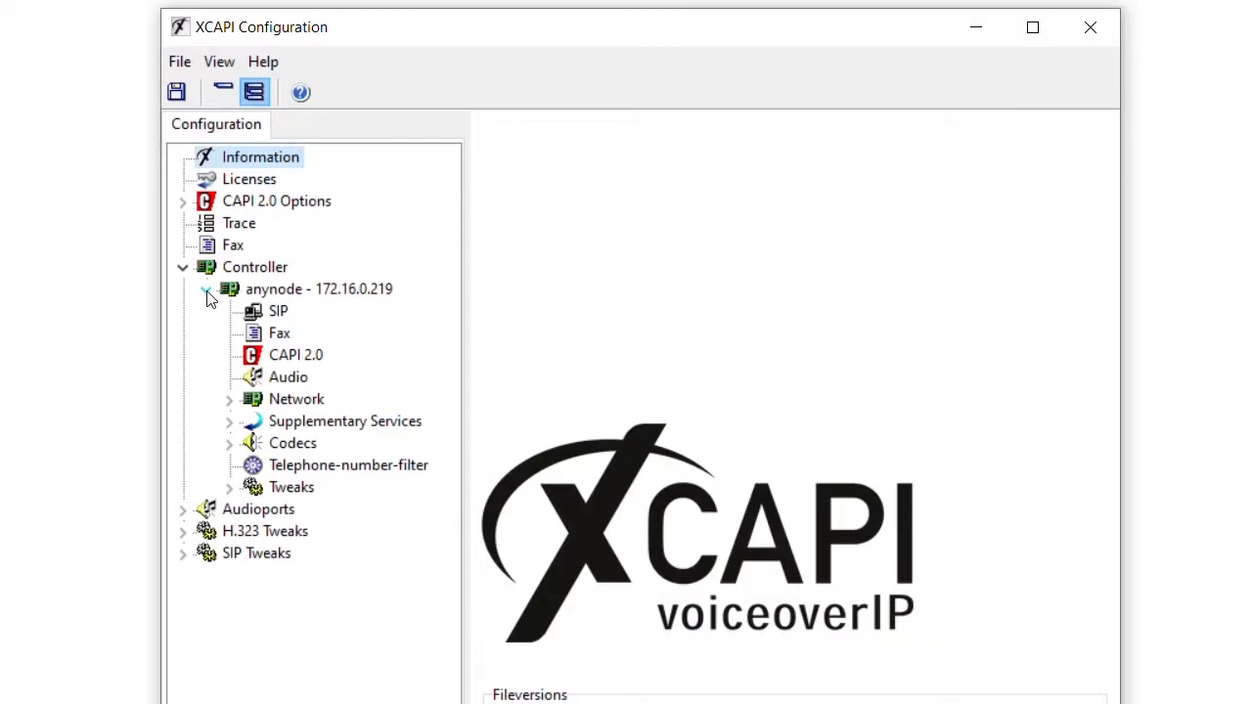
left_click(282, 336)
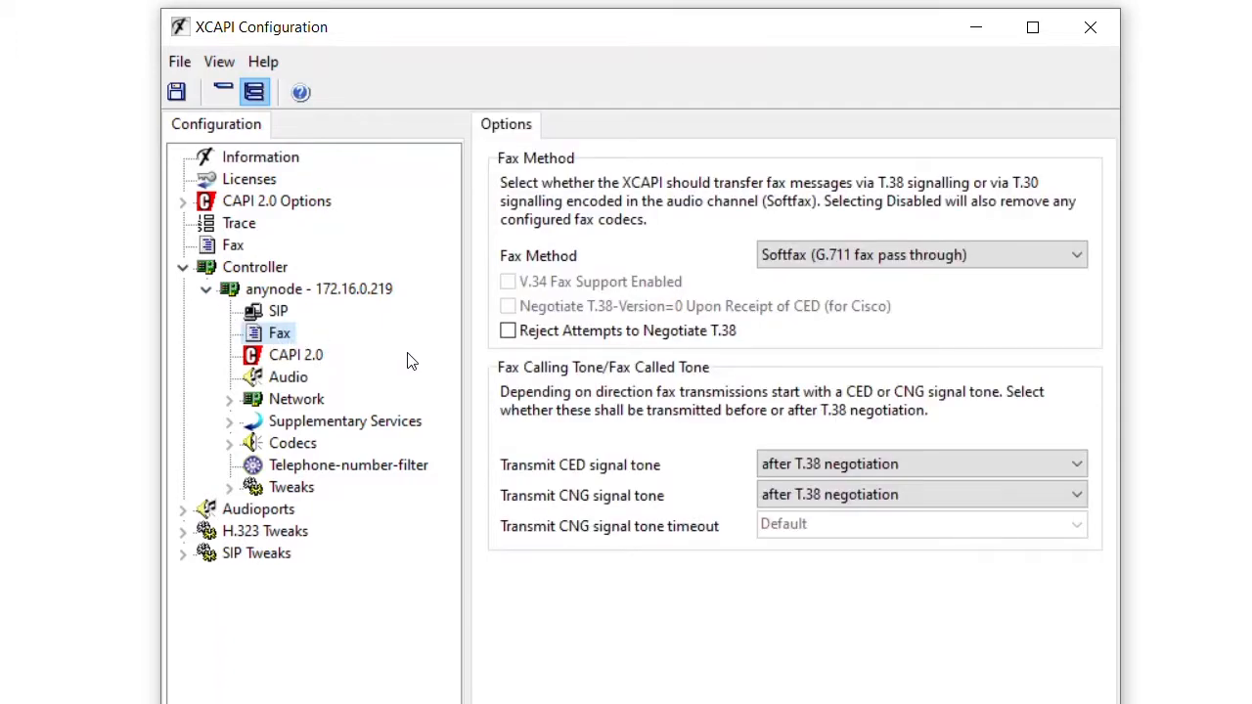
left_click(1076, 498)
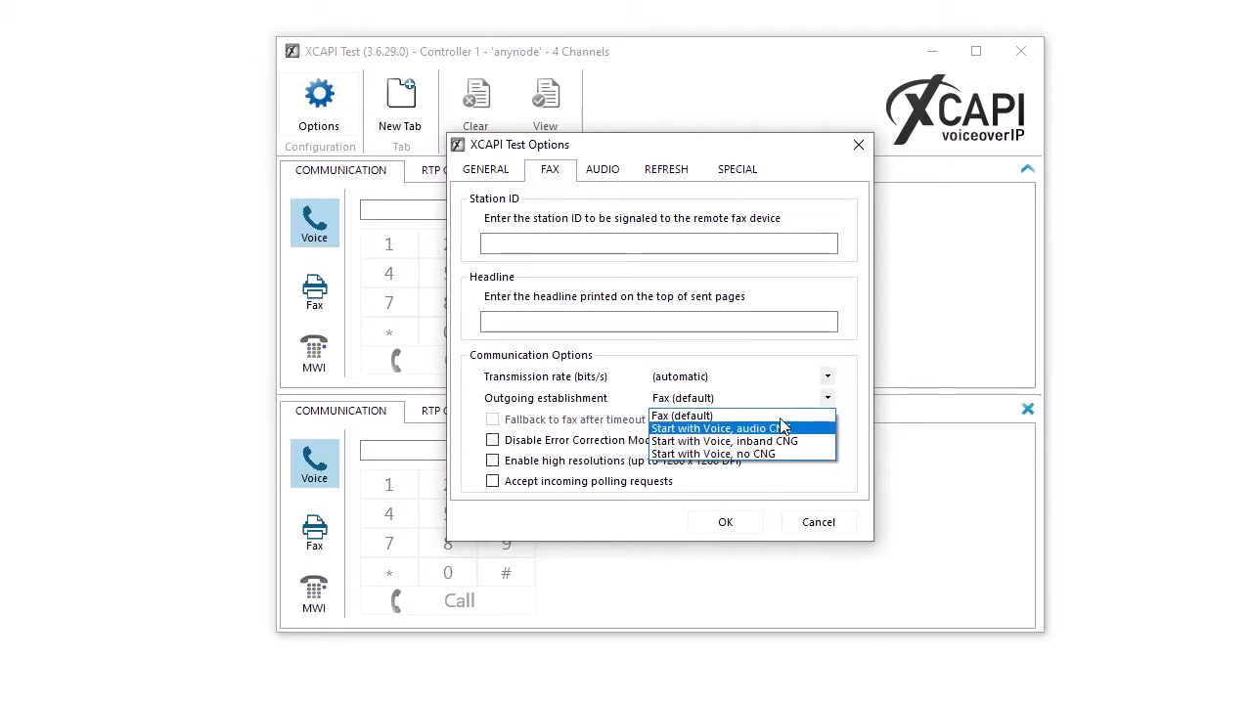
Step: Back in the XCAPI Test options, set outgoing establishment to Fax (default) and accept incoming polling requests
left_click(777, 415)
left_click(495, 482)
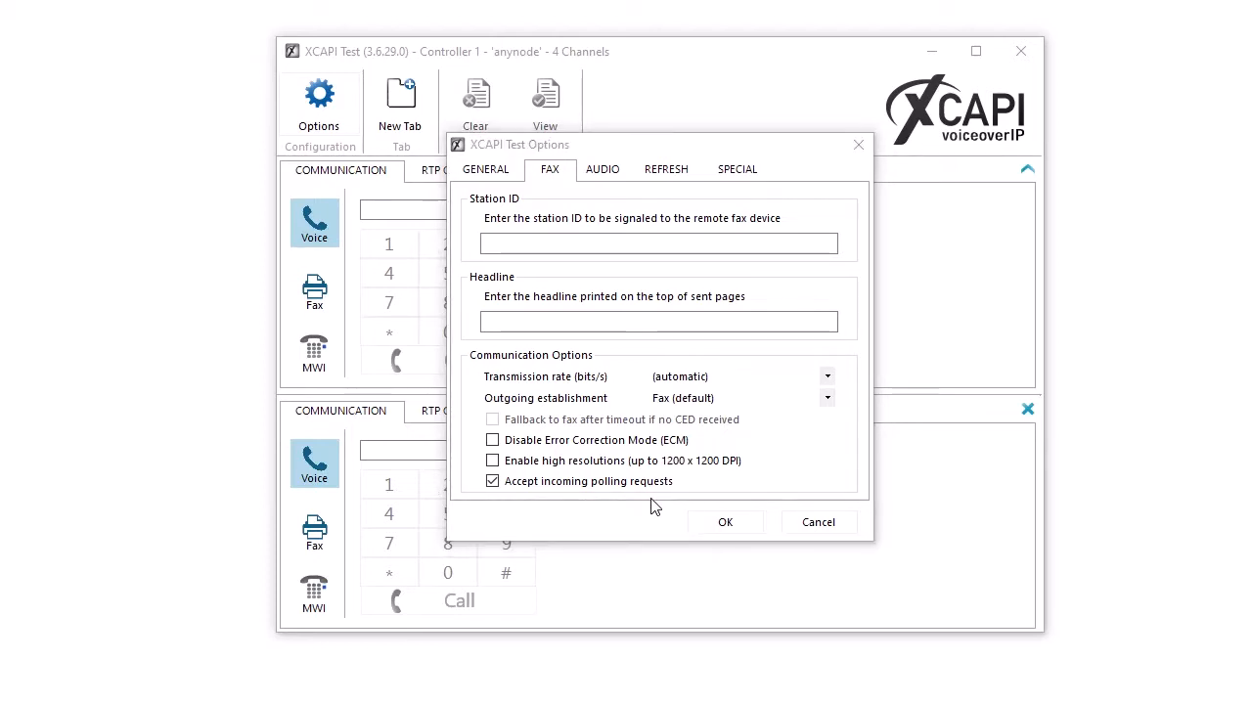
Step: Enable the built-in announcement after connect and keep Lautsprecher (VIA HD Audio) as the sound device
left_click(611, 174)
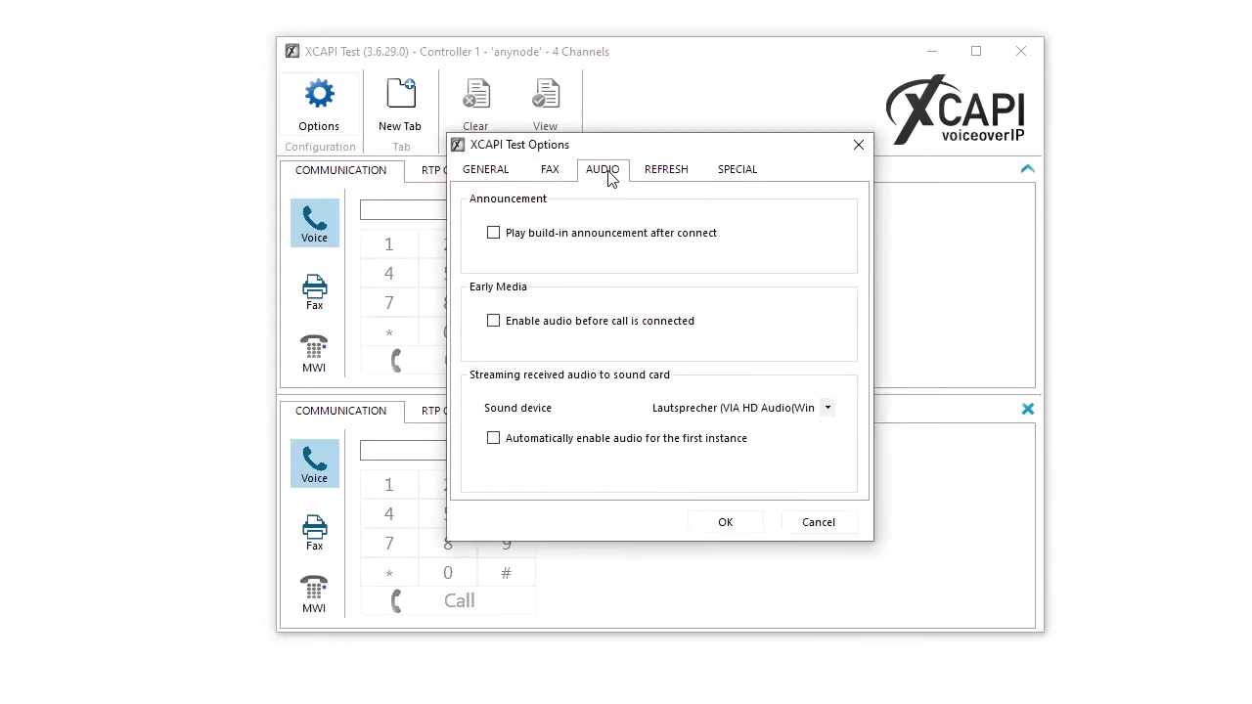
left_click(494, 235)
left_click(826, 410)
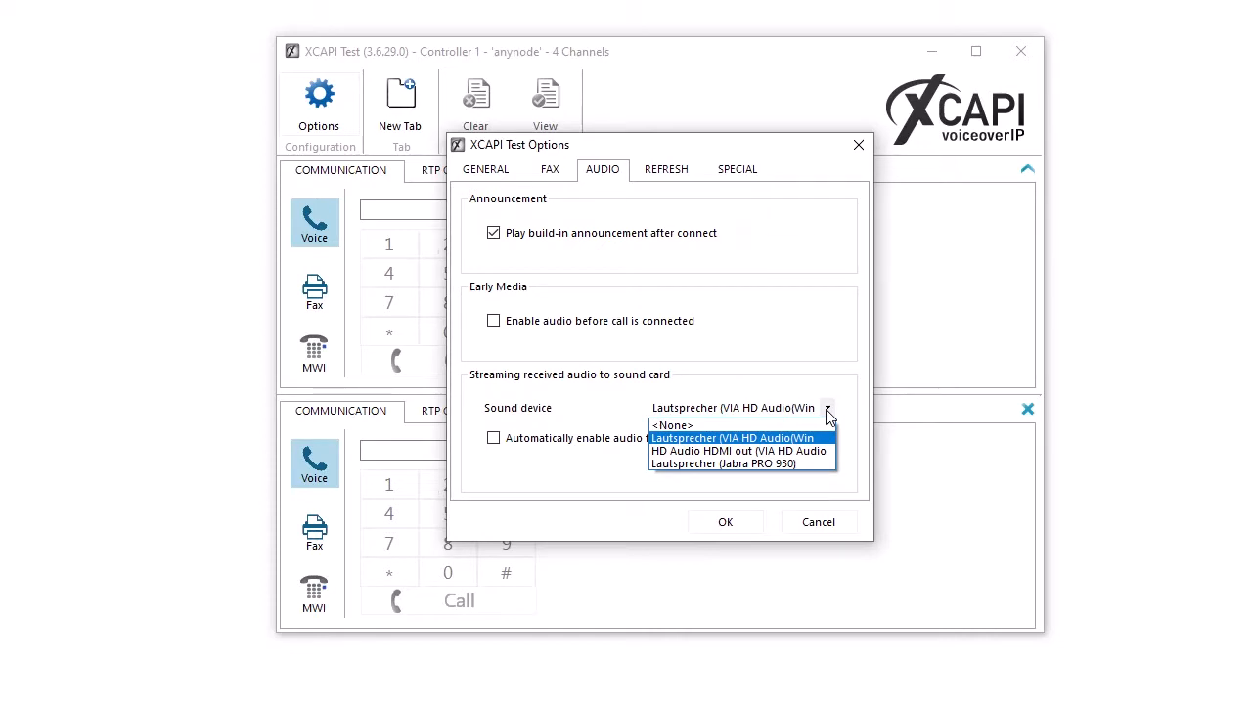
left_click(827, 416)
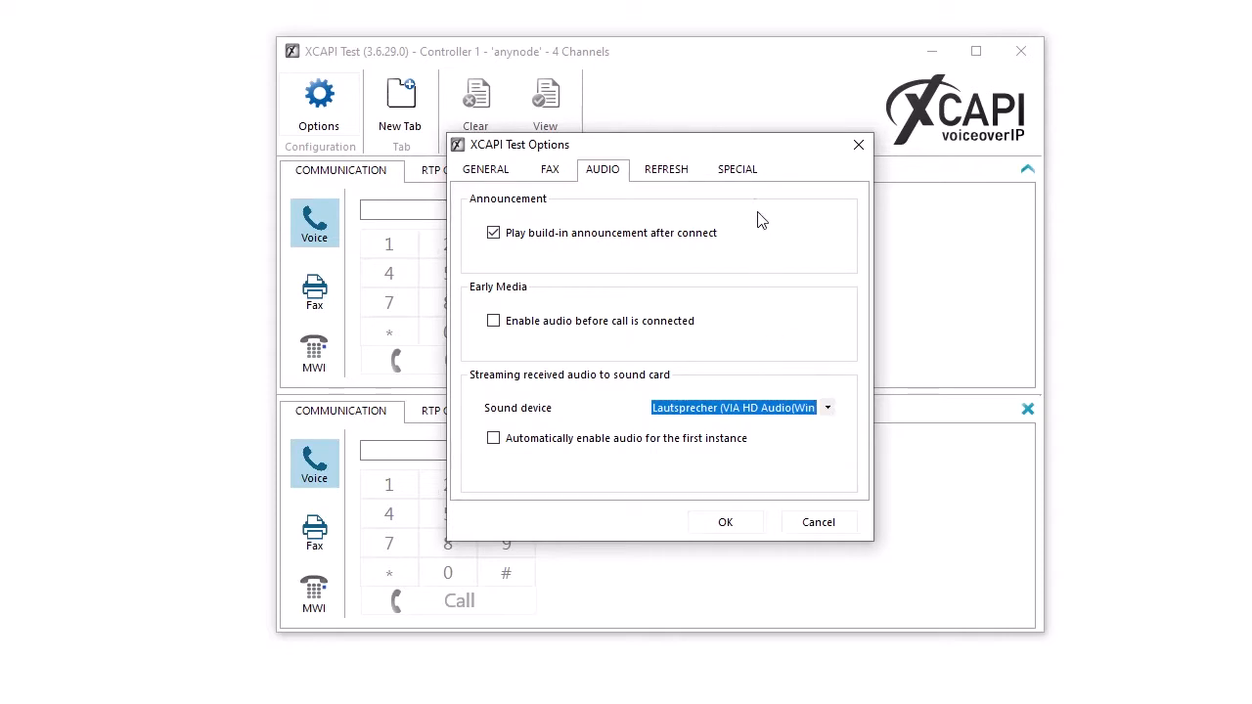
Step: Check the special options' available audio codecs, keep the codec on Default, and apply all options
left_click(750, 182)
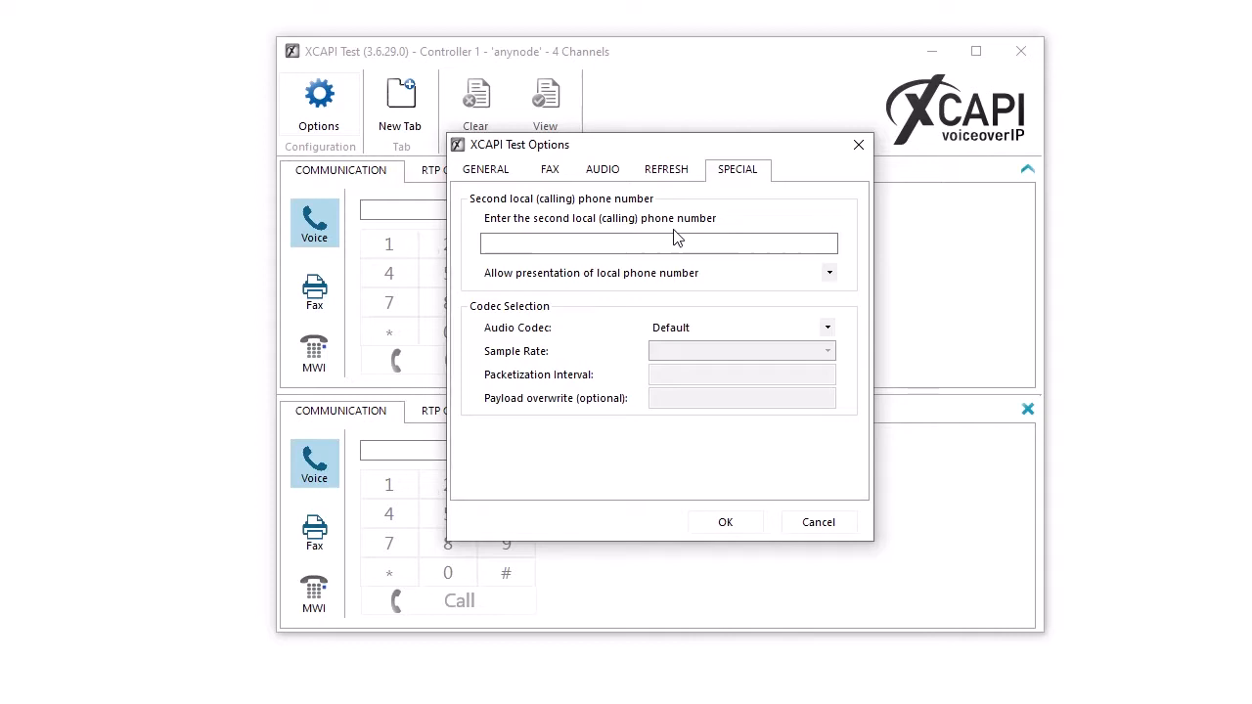
left_click(834, 336)
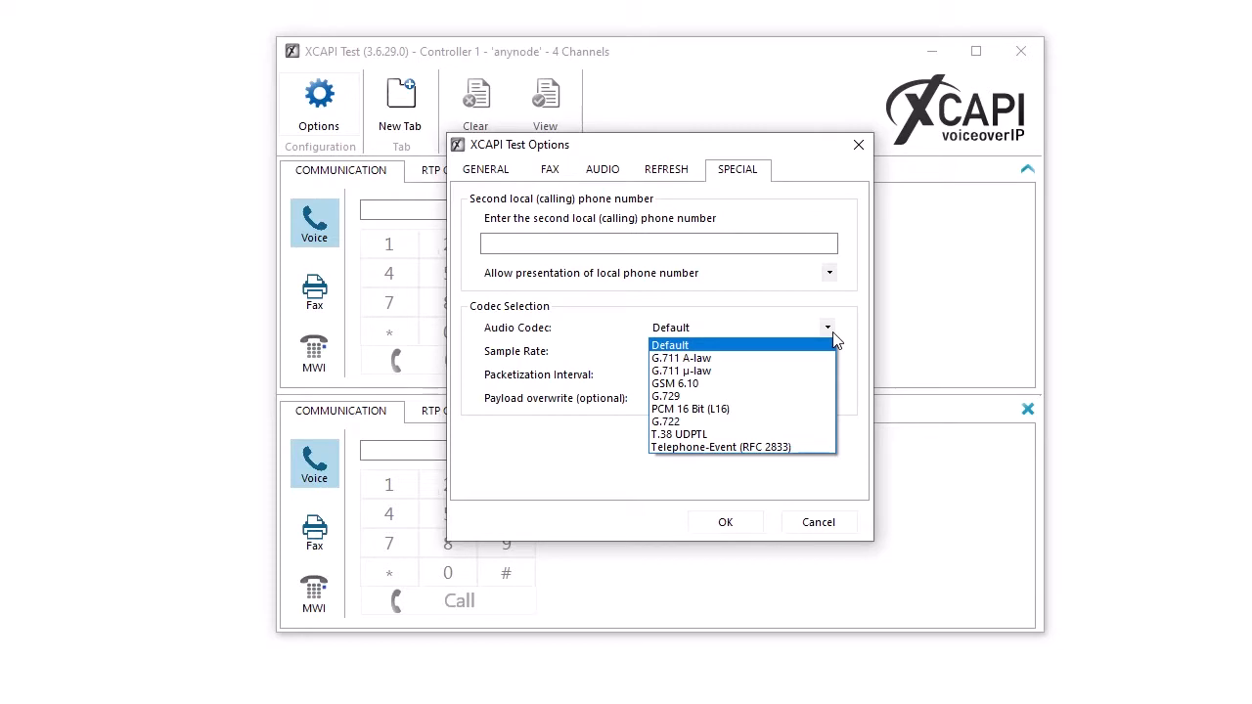
left_click(829, 331)
left_click(742, 524)
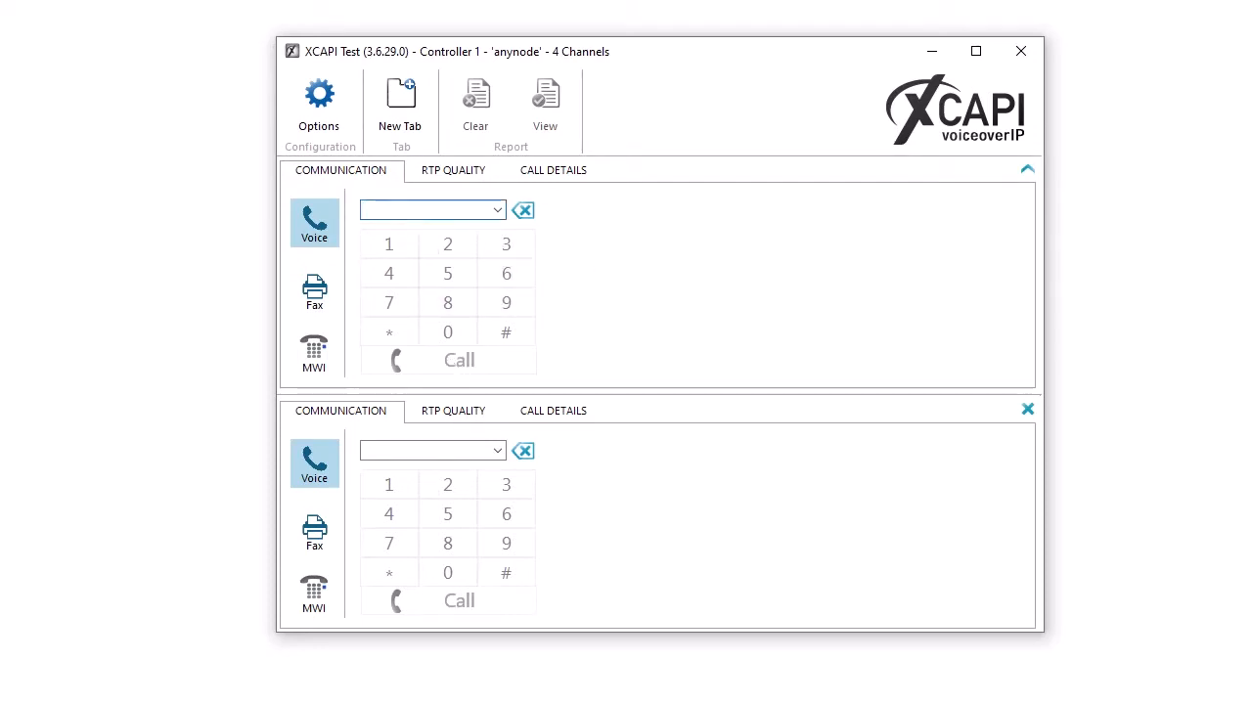
Step: Place voice calls to the internal test extension from both communication panes
type("790")
left_click(460, 361)
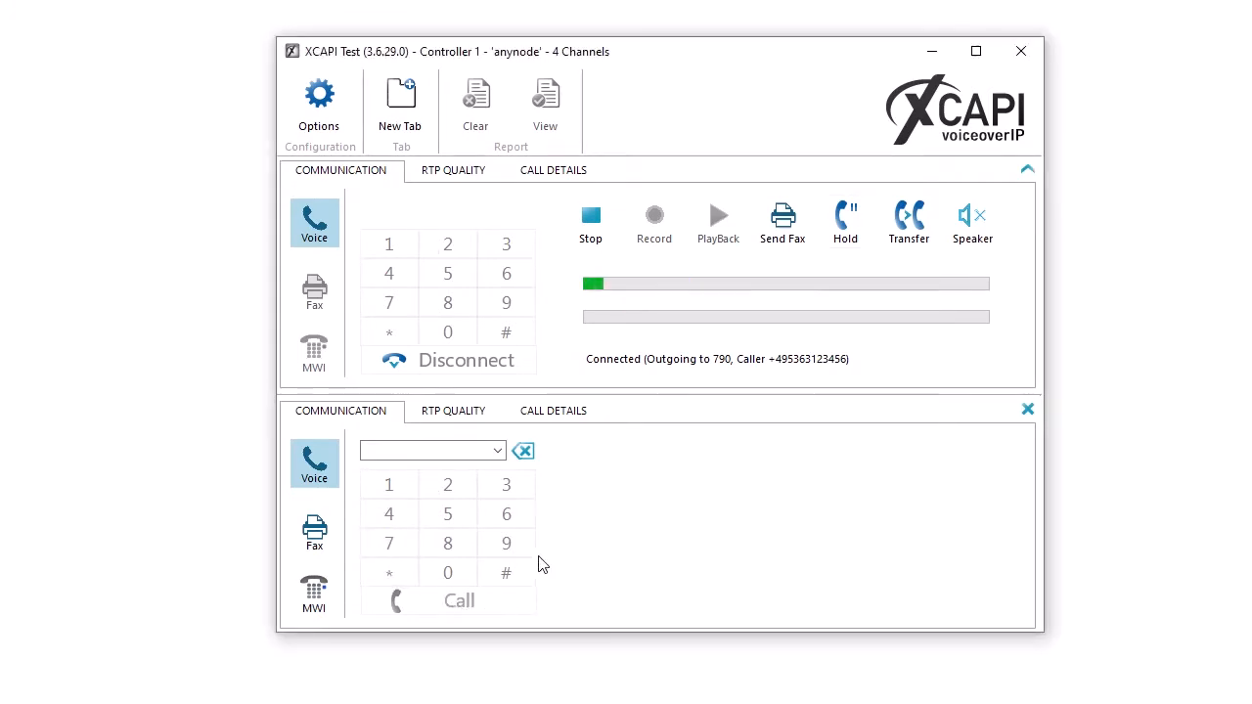
left_click(440, 451)
type("790")
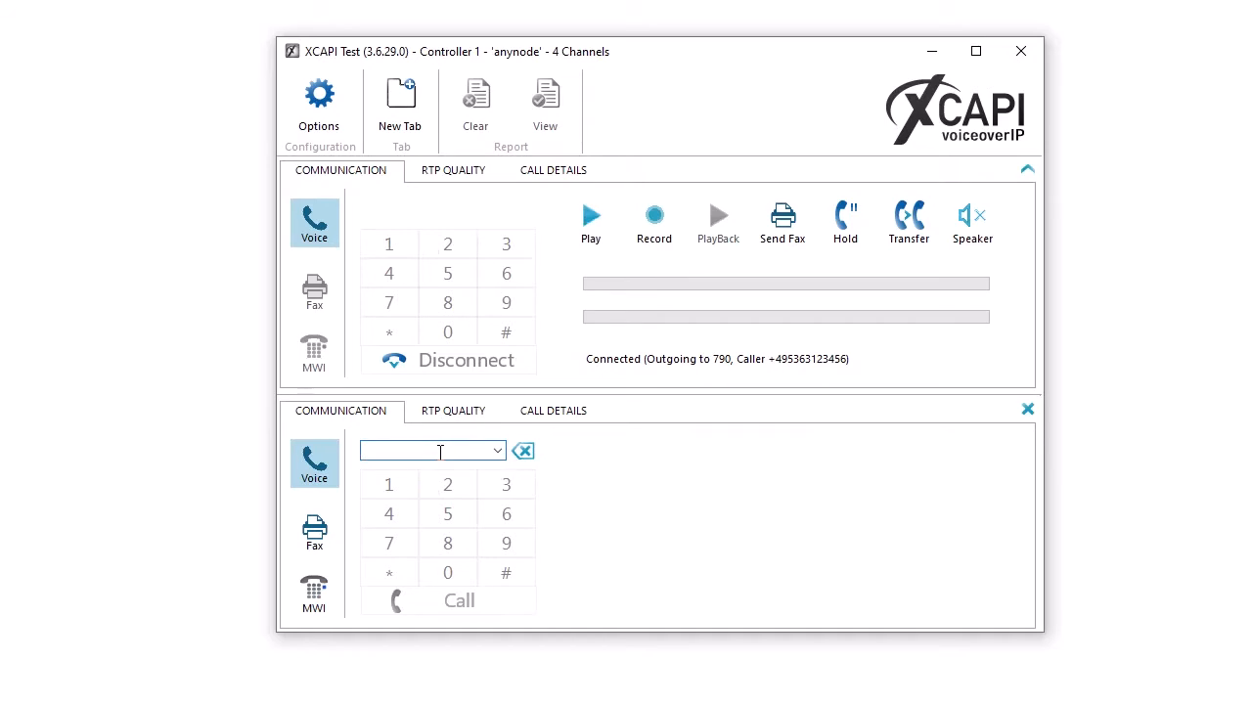
left_click(467, 607)
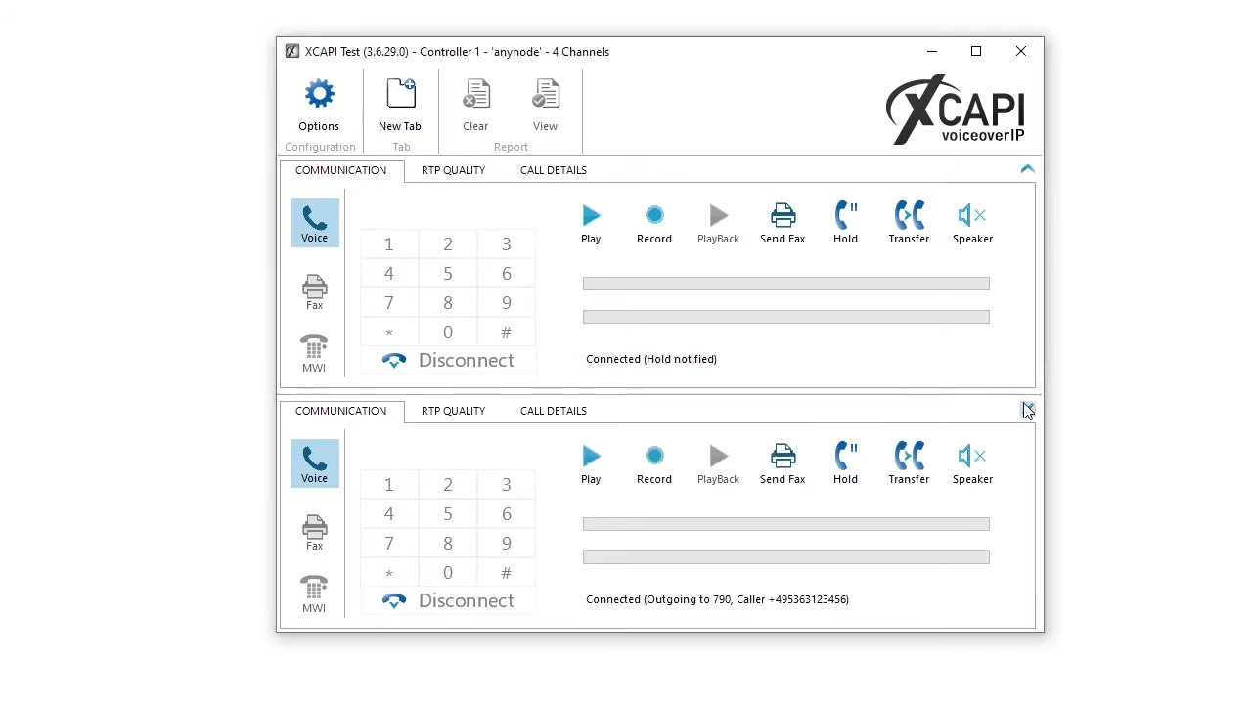
Step: Add and close an extra communication pane, then collapse and restore the window's header area
left_click(415, 99)
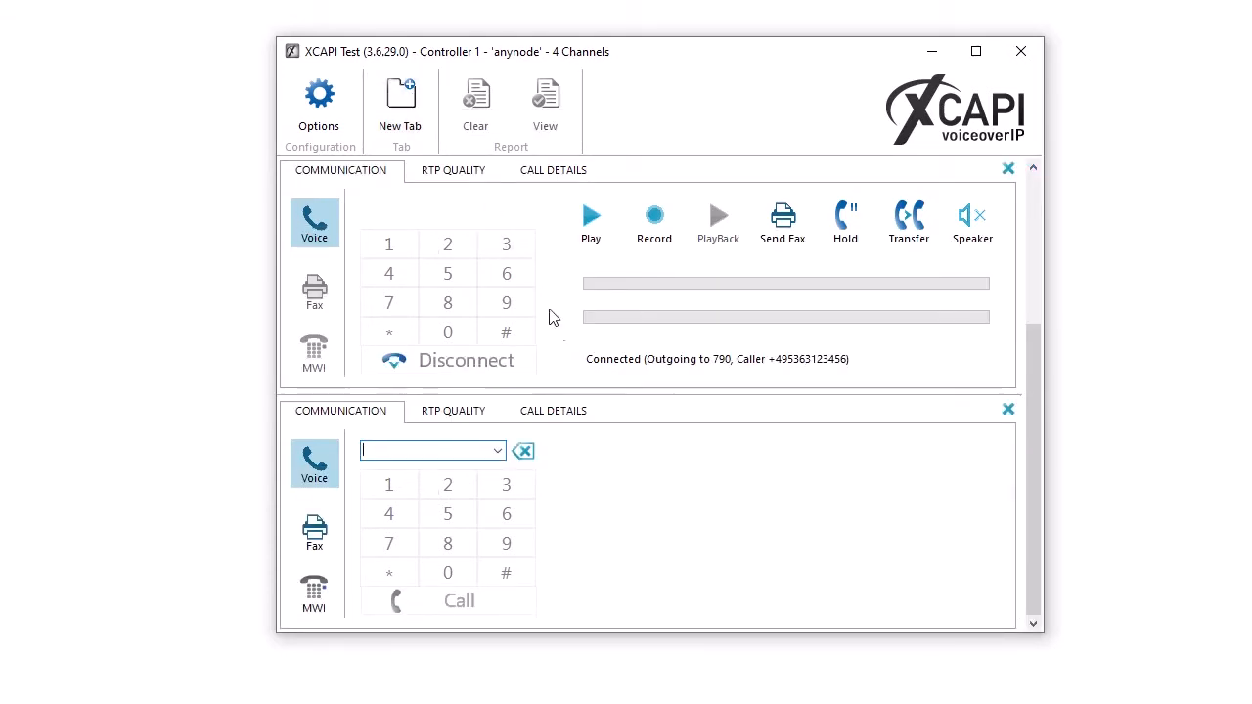
left_click(1008, 409)
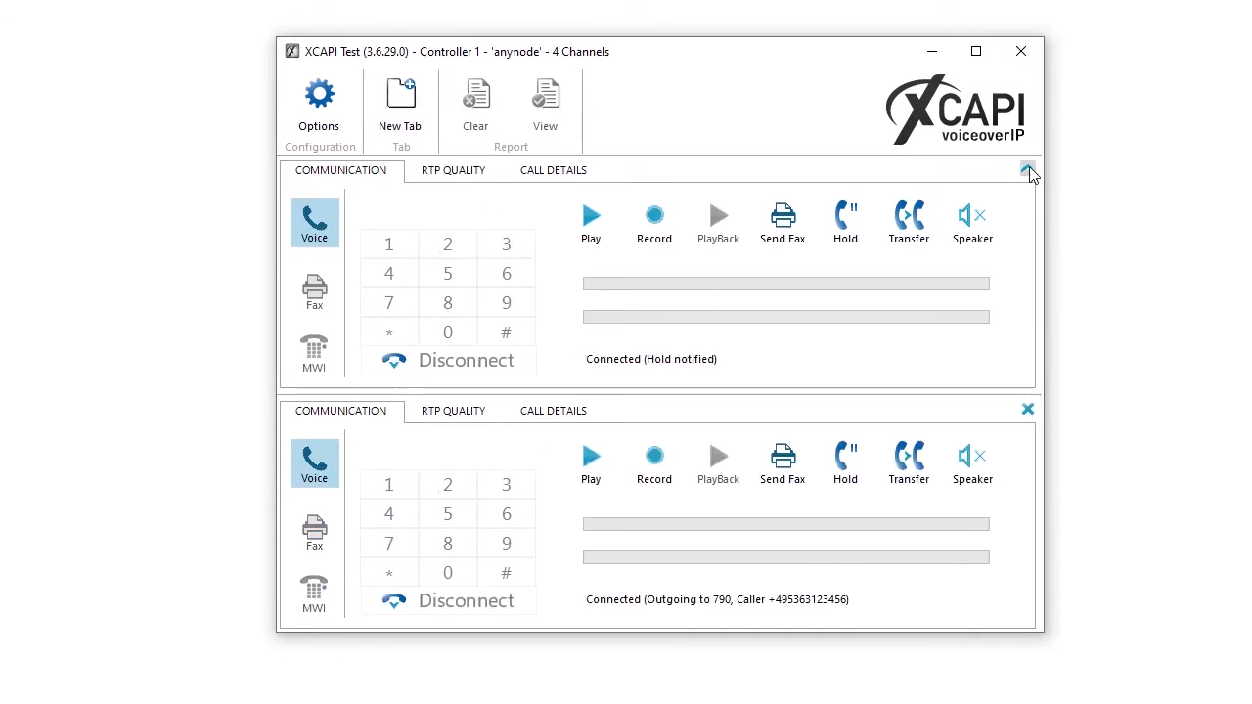
left_click(1026, 171)
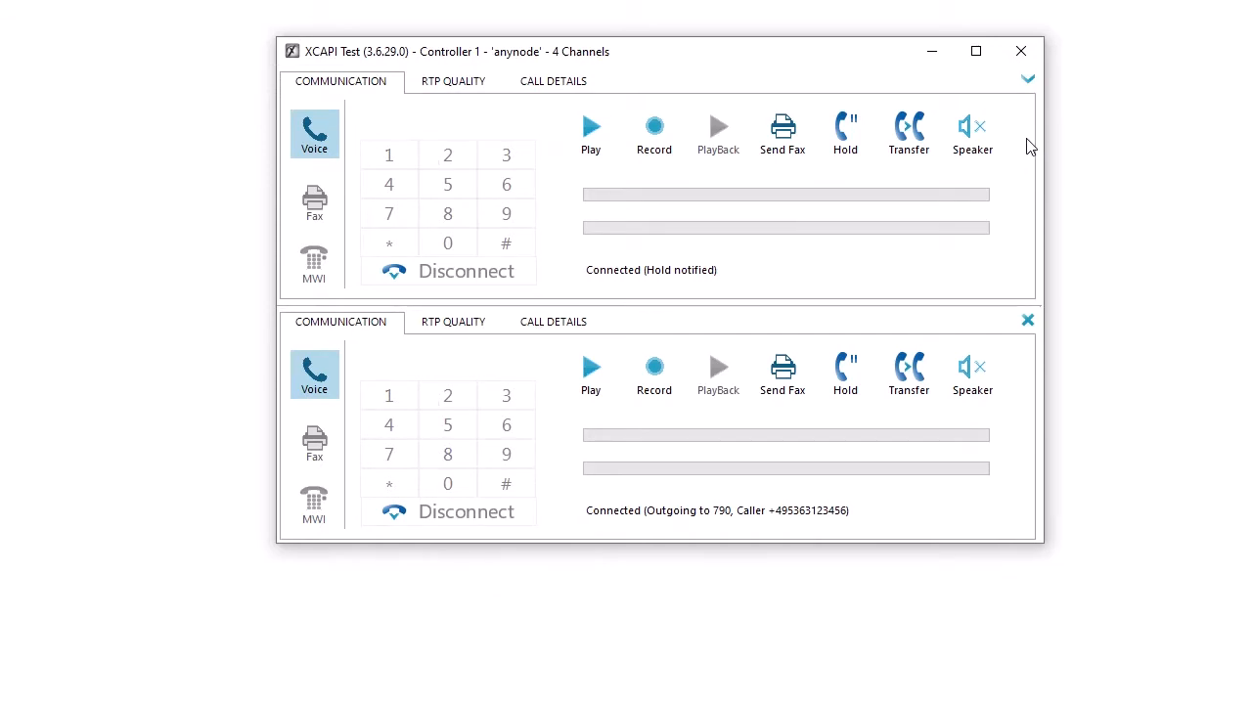
left_click(1028, 80)
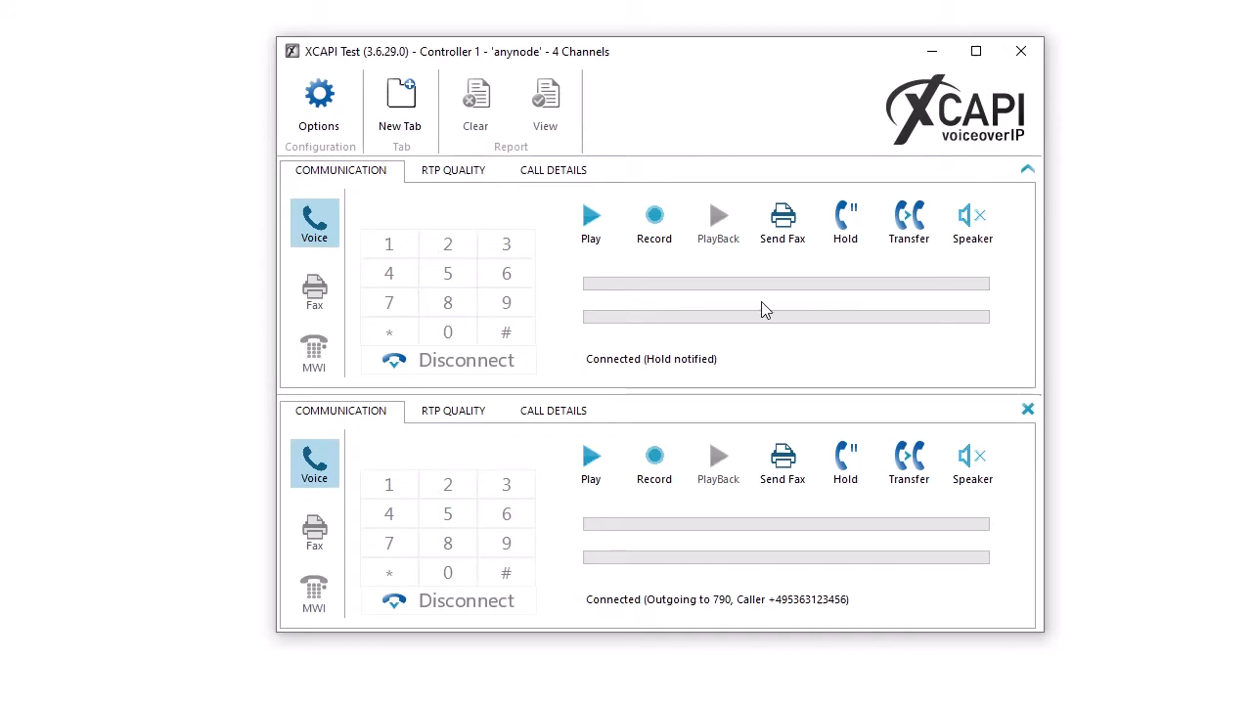
Step: On the first call, start and stop the announcement, make a short recording, and try playing it back
left_click(591, 223)
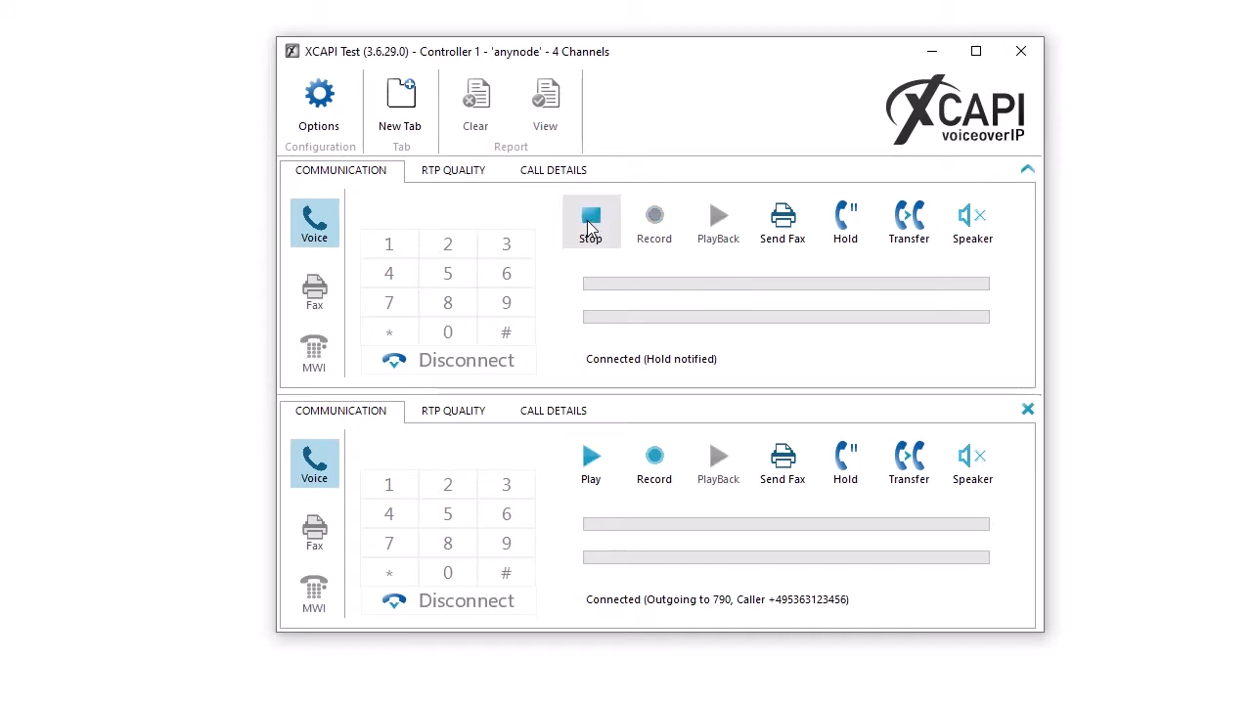
left_click(590, 223)
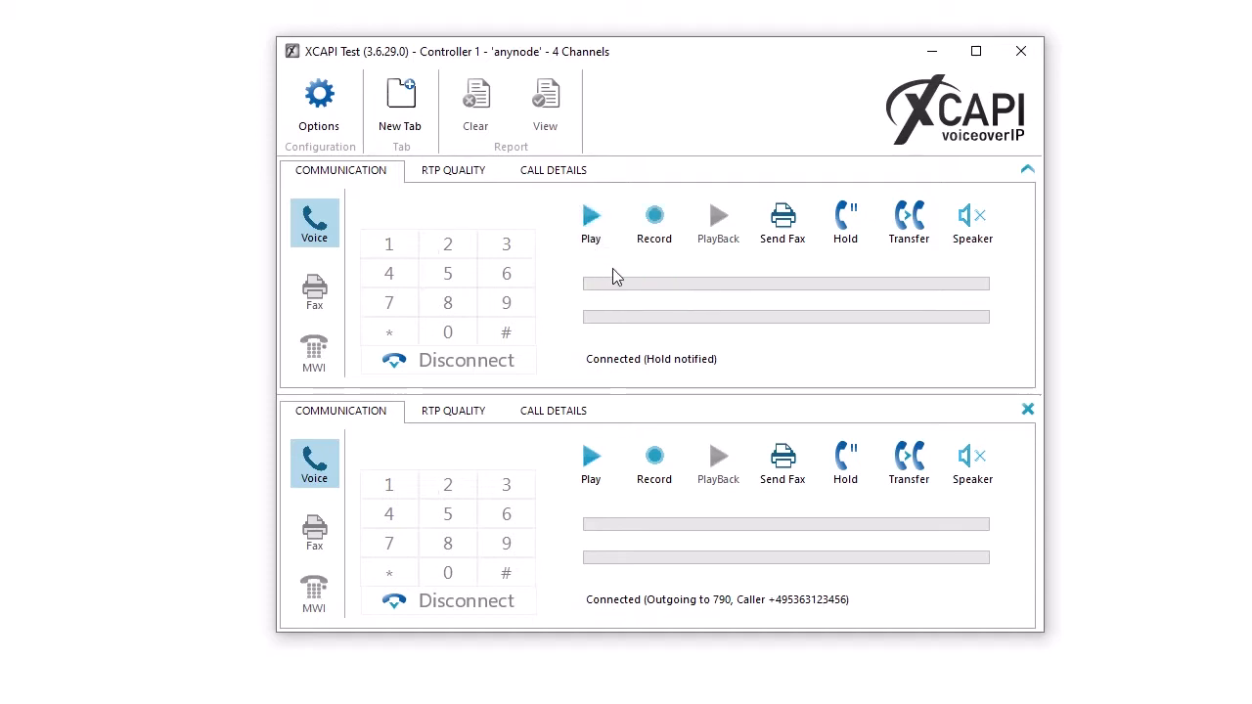
left_click(654, 223)
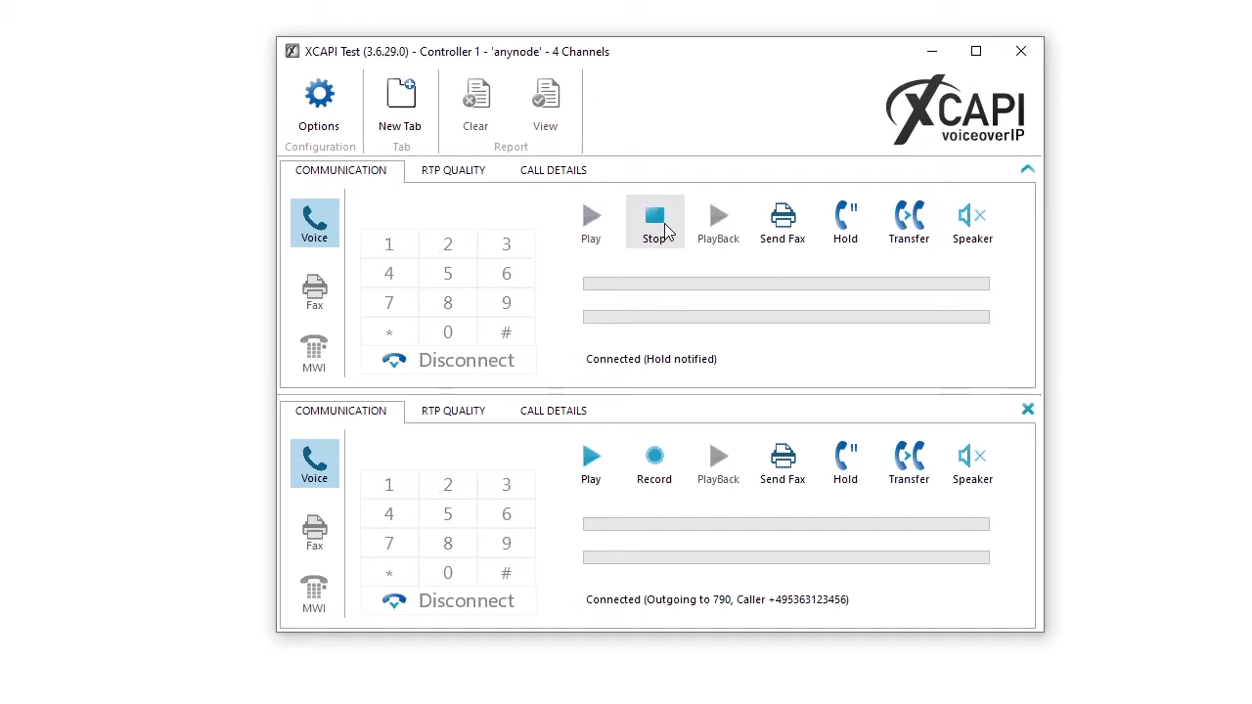
left_click(663, 228)
left_click(718, 223)
left_click(722, 225)
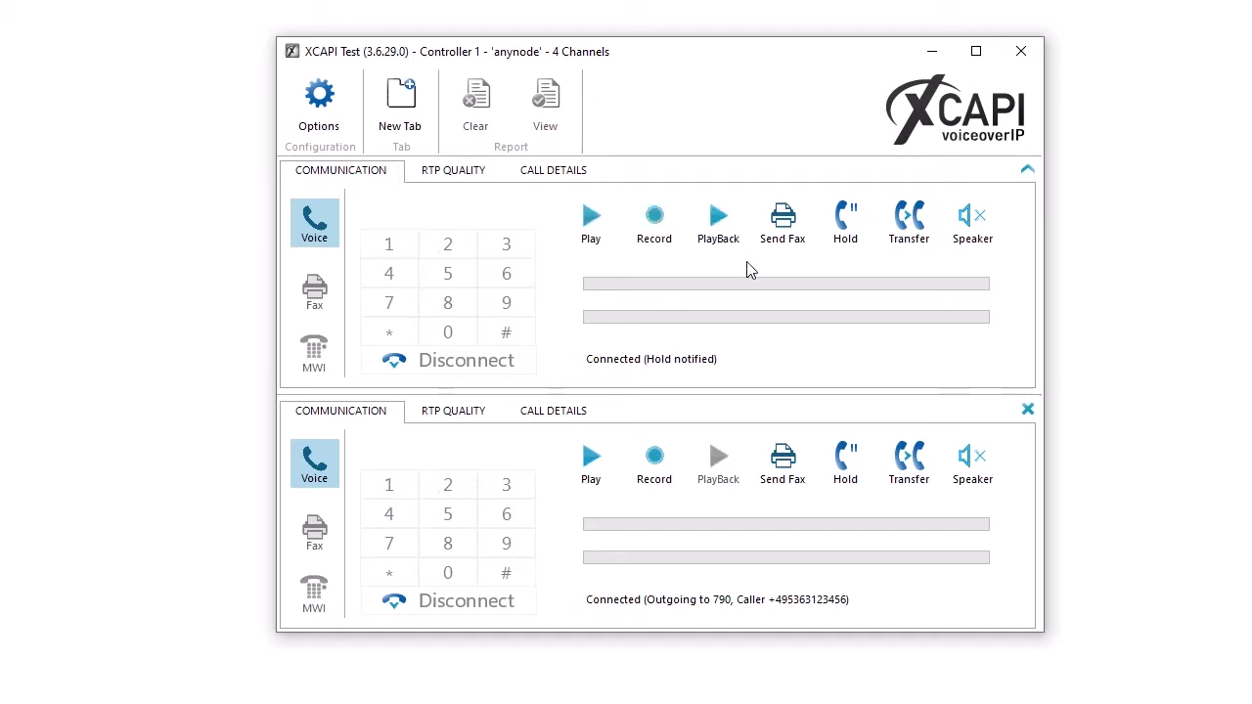
Step: Perform an attended transfer of the first call to the offered local phone number
left_click(932, 238)
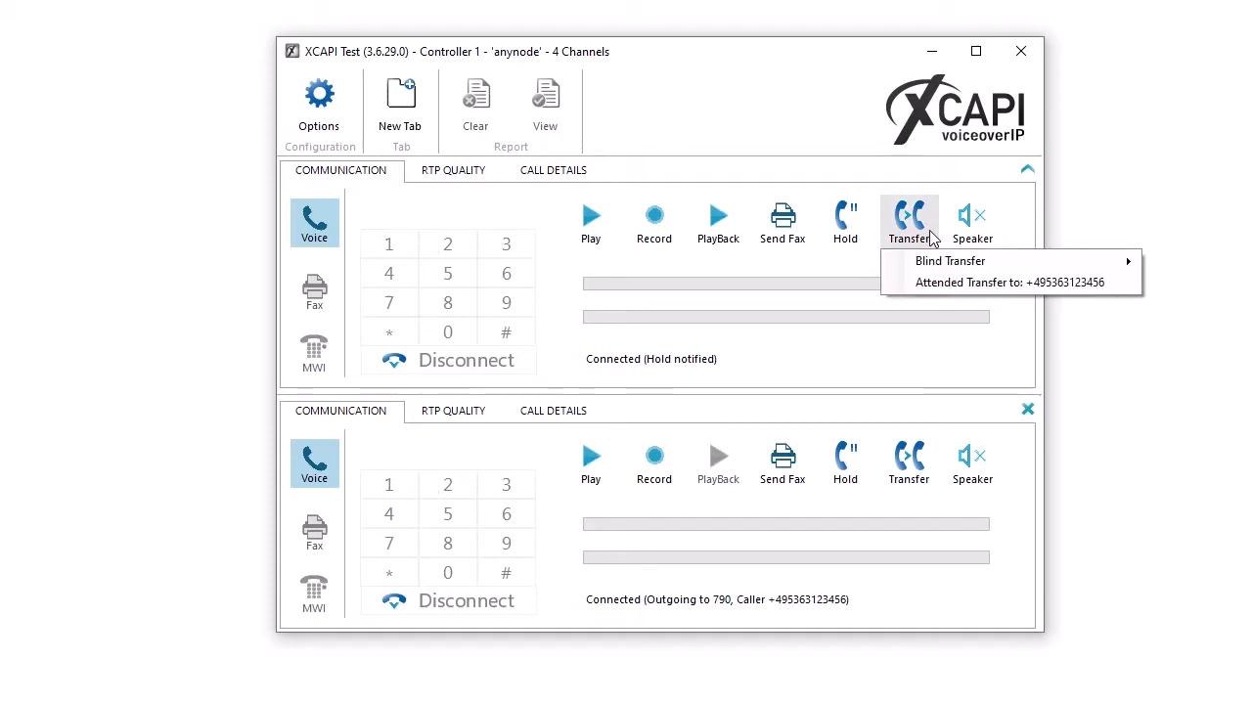
mouse_move(937, 262)
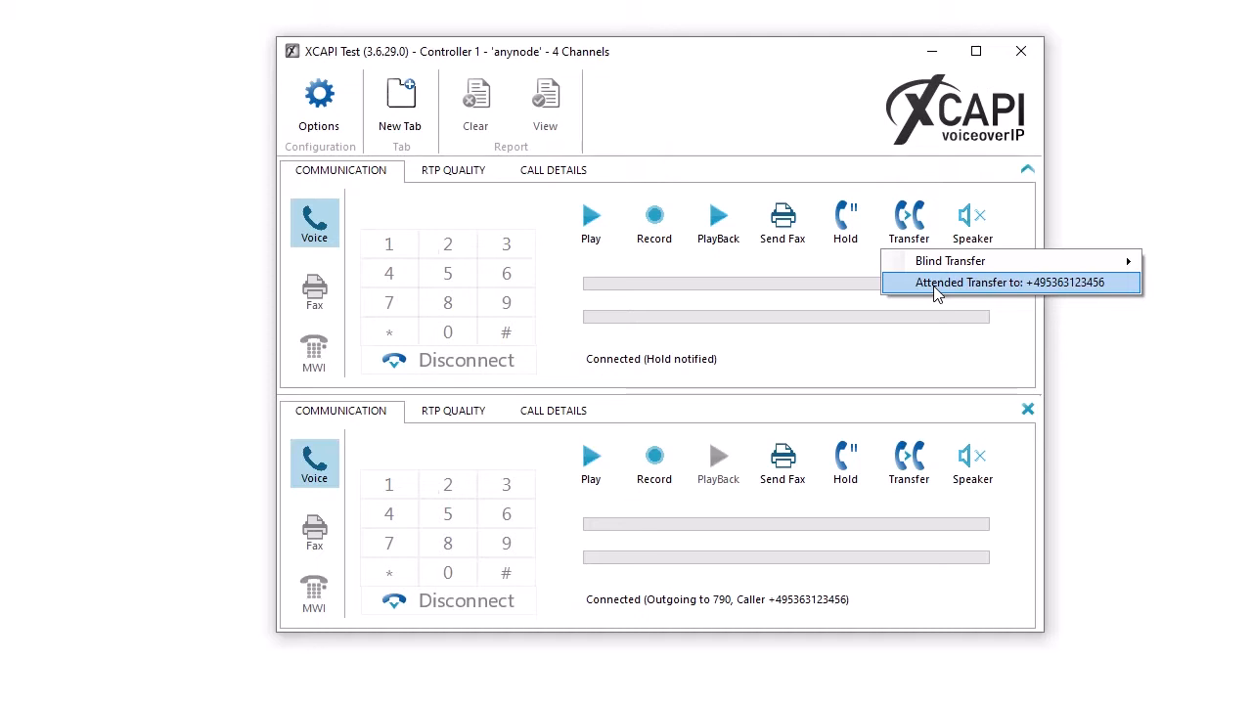
left_click(936, 289)
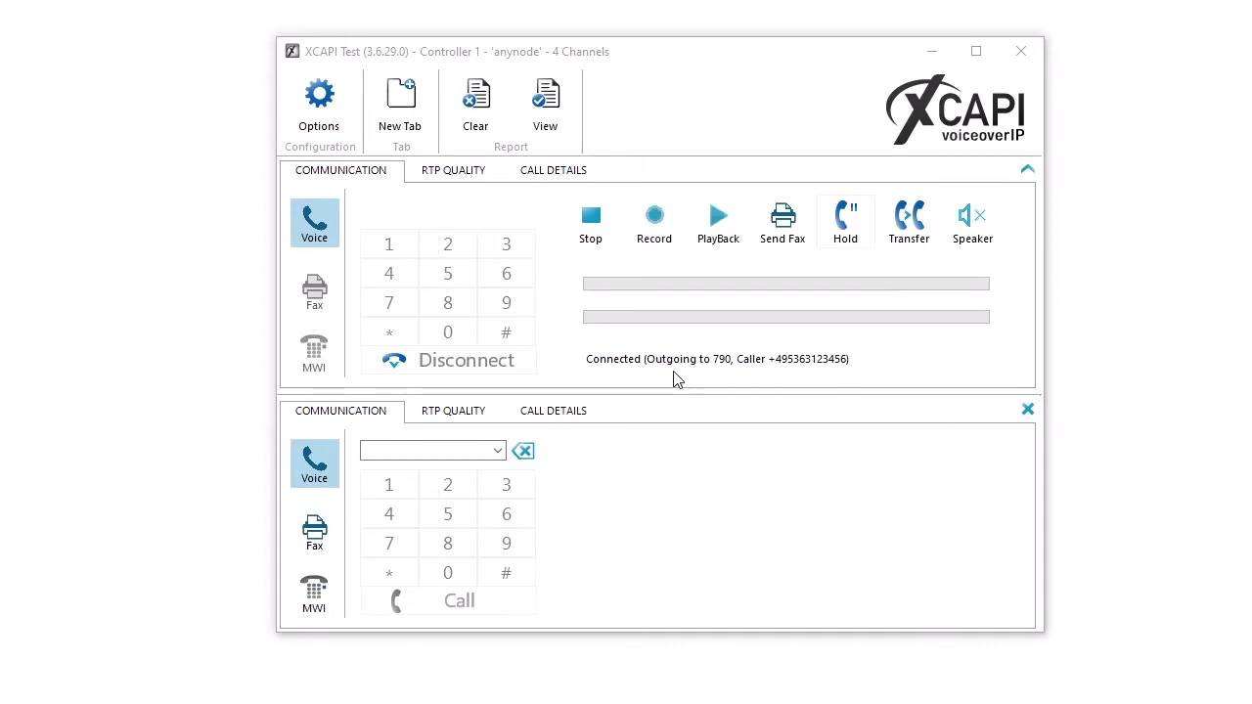
Step: Examine the RTP quality of the first call, including jitter, discarded packets and packet loss
left_click(457, 177)
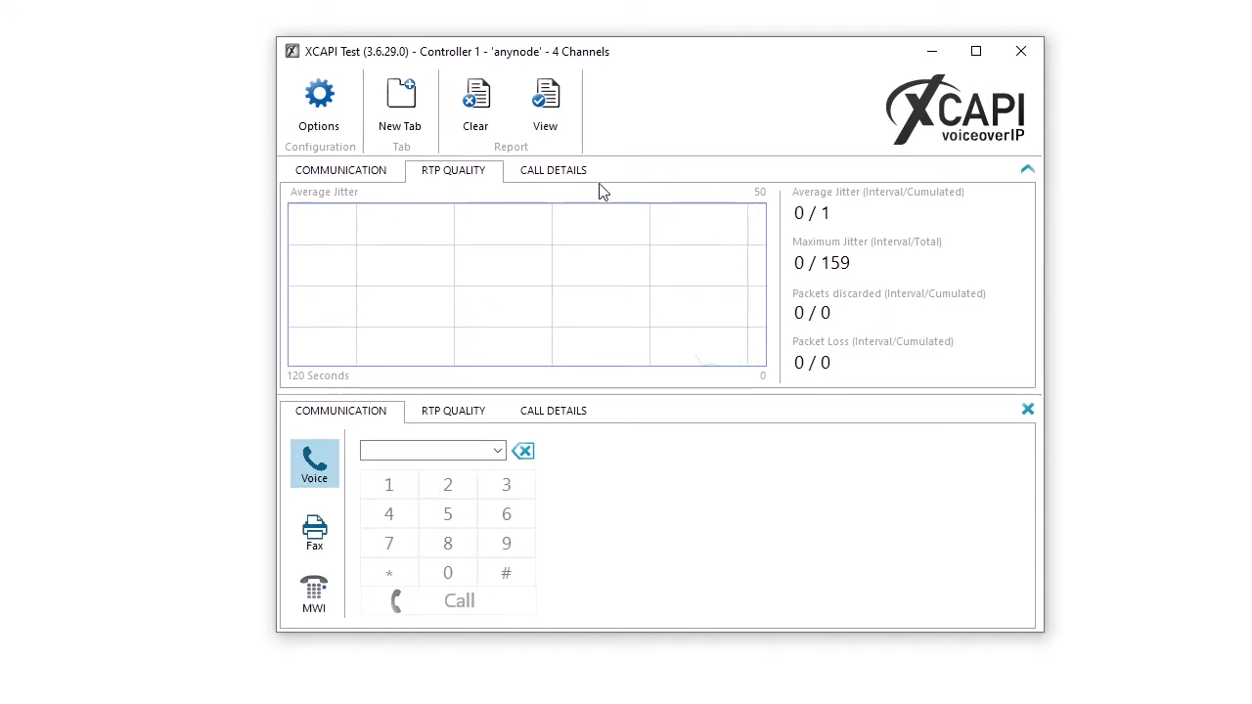
Step: Examine the first call's details, including its SIP information and the transmit and receive media
left_click(553, 172)
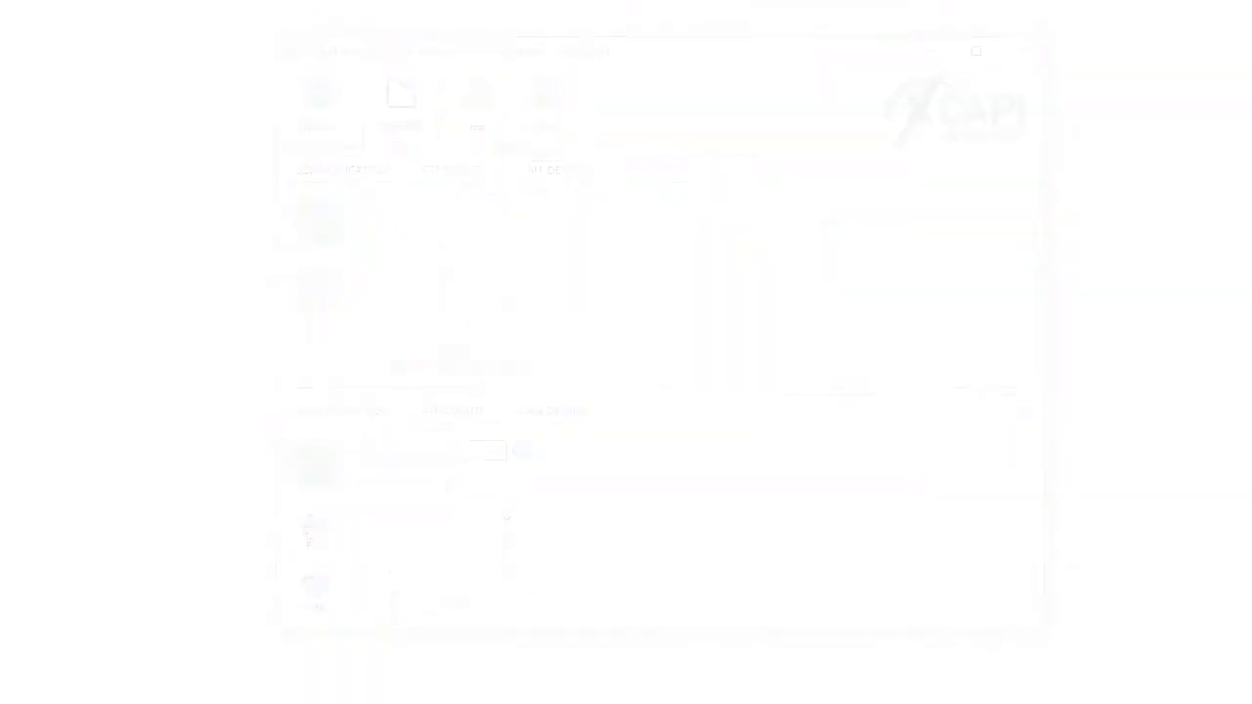
Step: Set up a fax to 790 in the first pane and preview the Simple fine, Simple low, Complex low and Killer fine documents
left_click(315, 291)
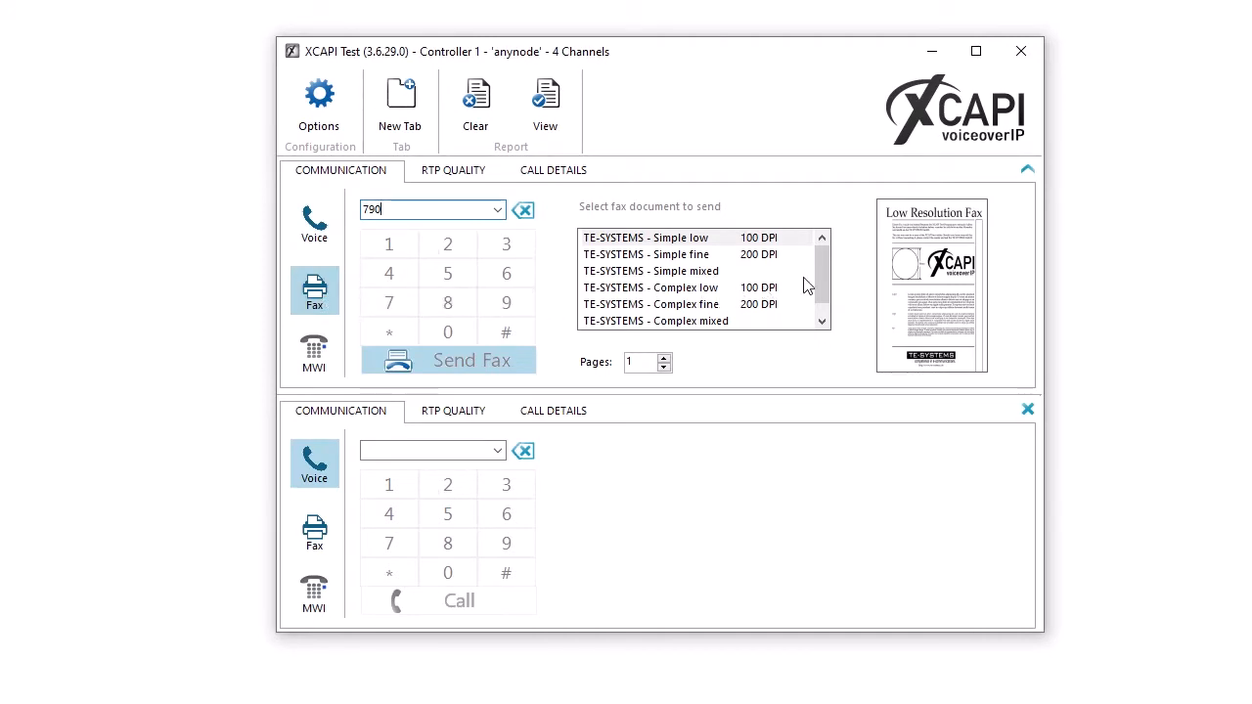
left_click(745, 260)
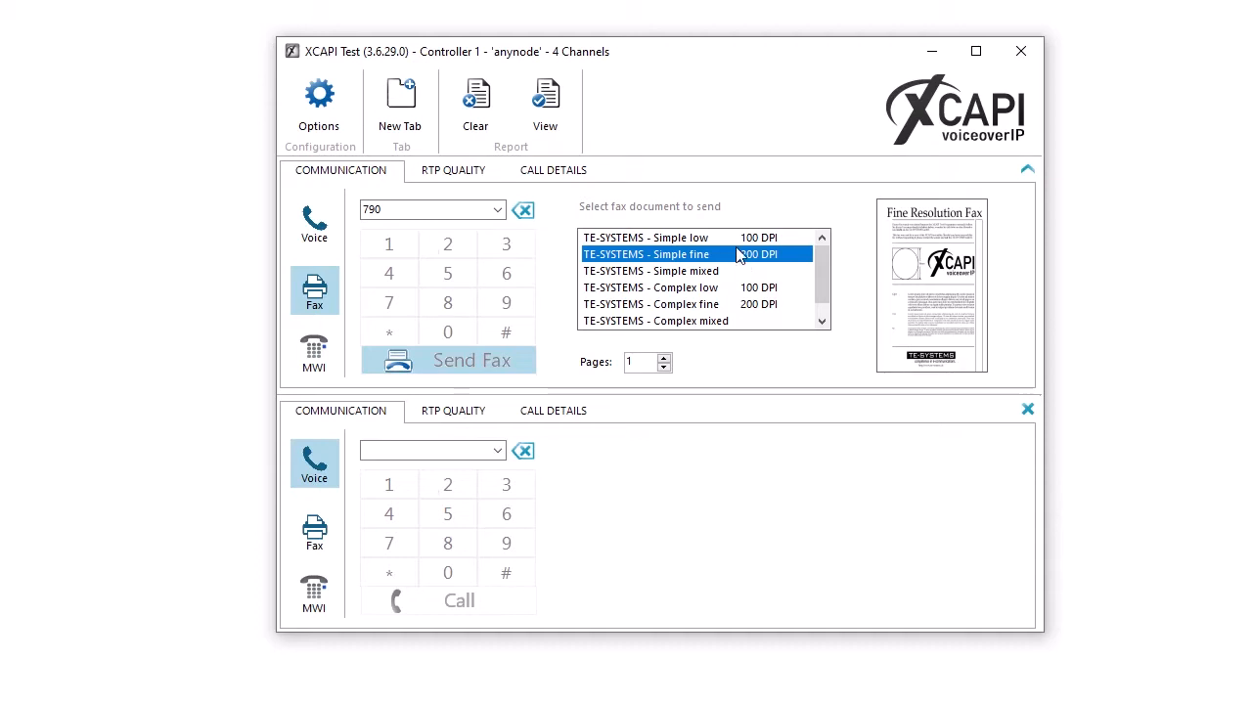
key("Up")
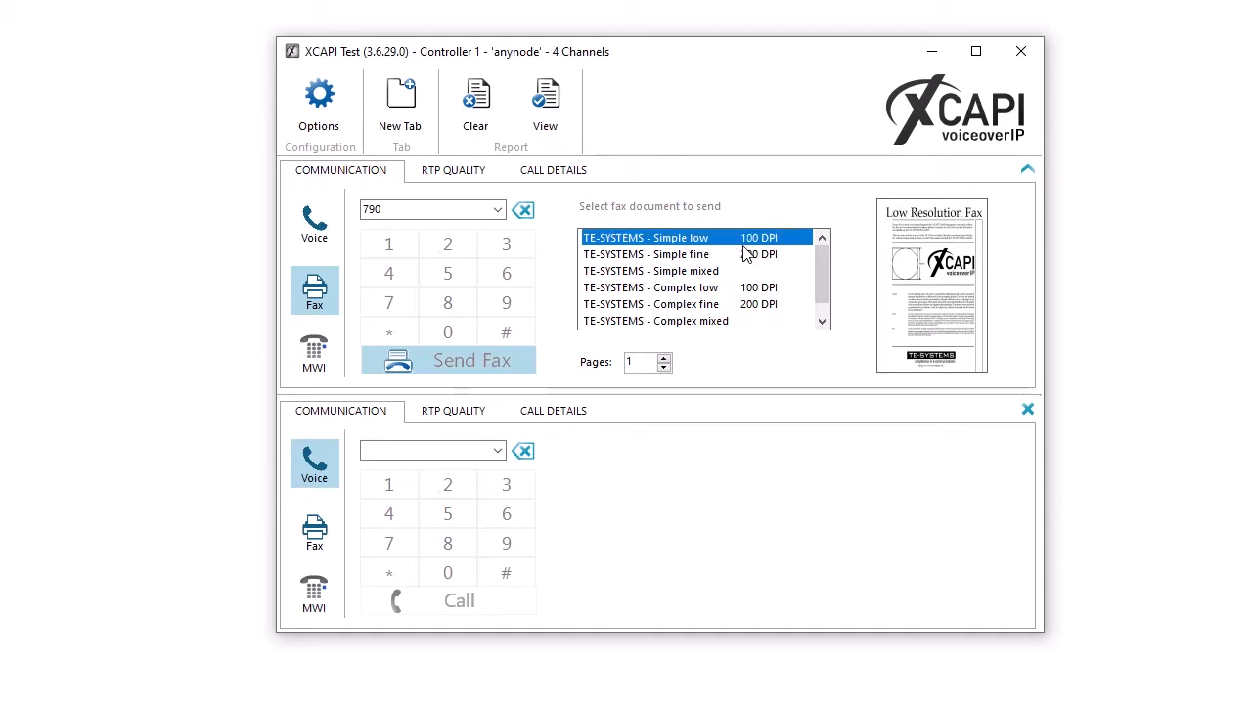
left_click(773, 290)
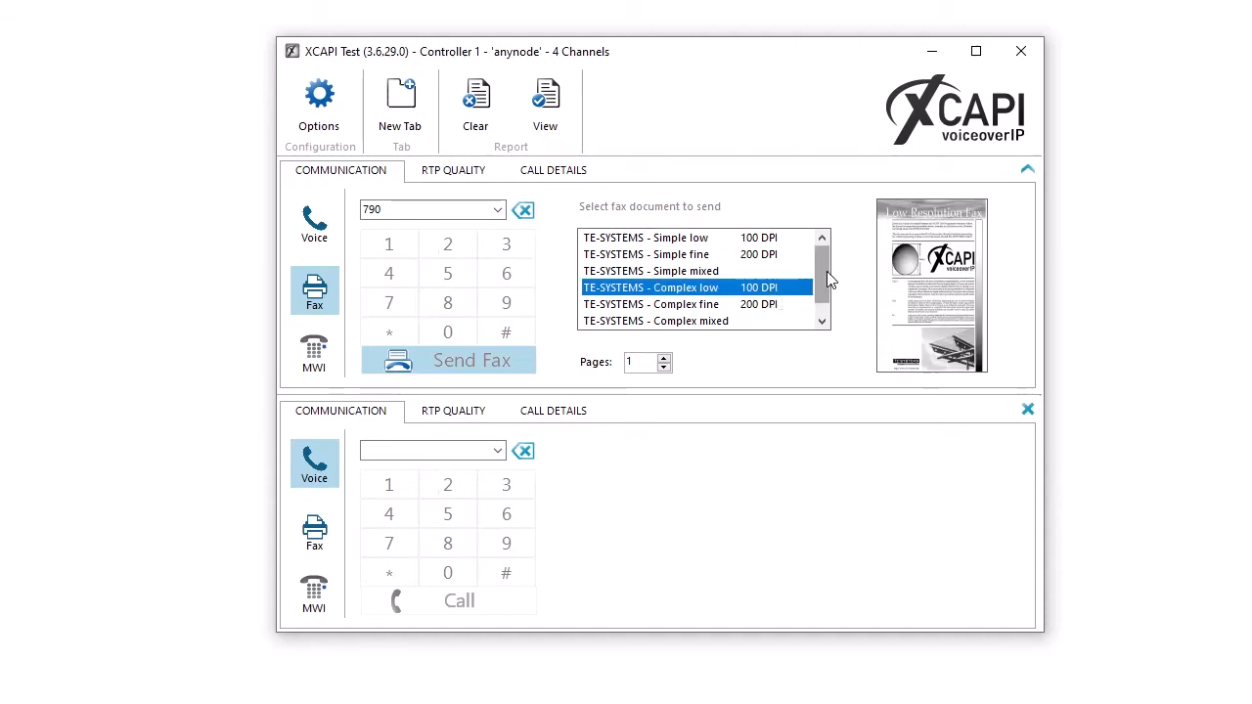
left_click_drag(826, 274, 829, 303)
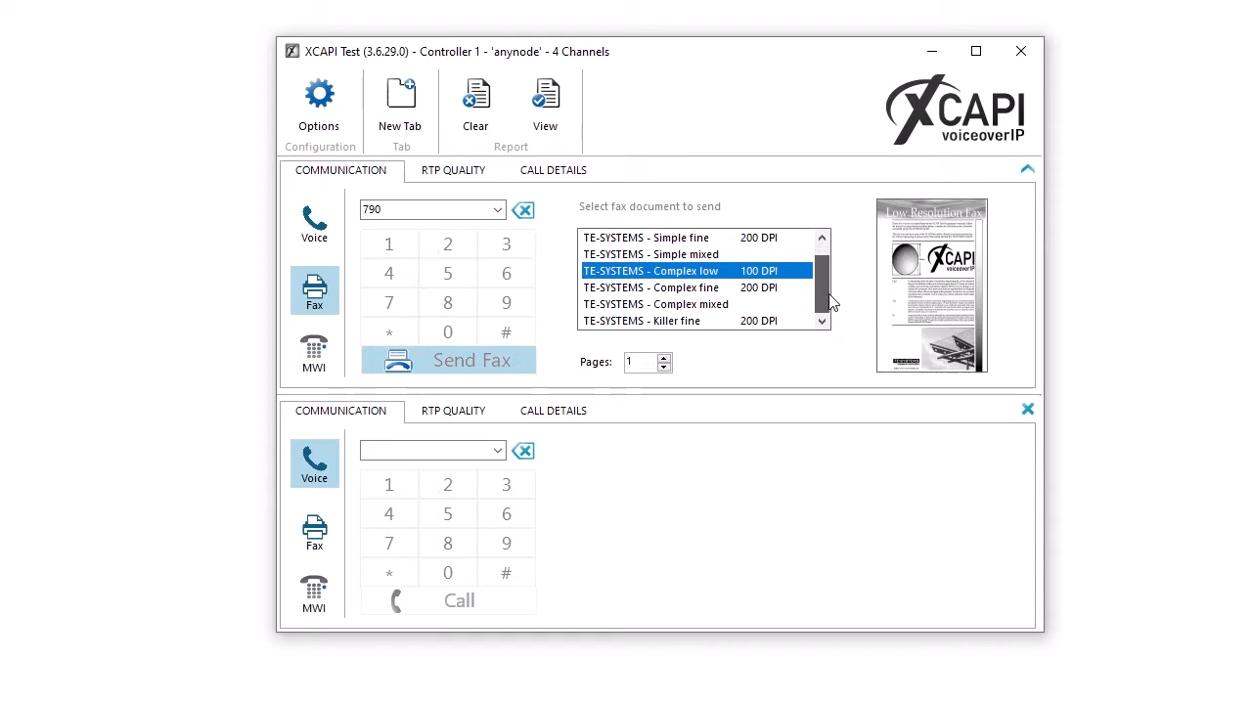
left_click(705, 326)
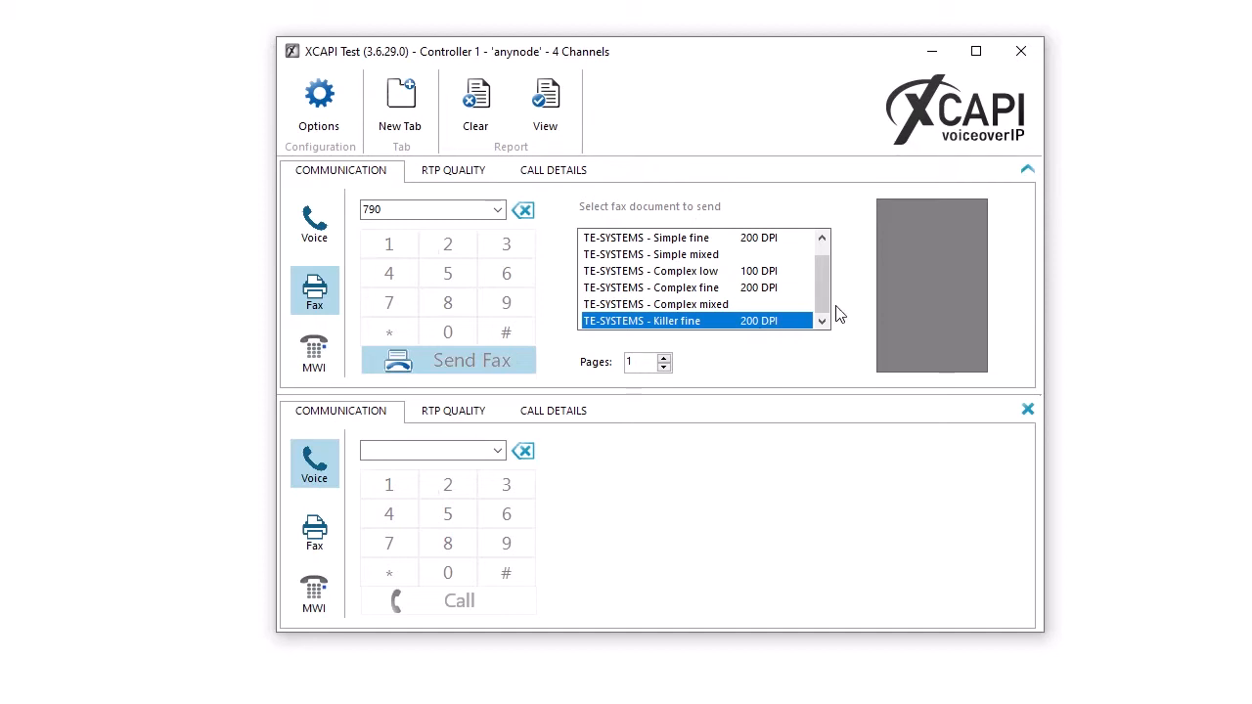
Step: Choose the Simple mixed fax document and answer the incoming call in the Controller 2 window
scroll(797, 278, "up", 1)
left_click(797, 272)
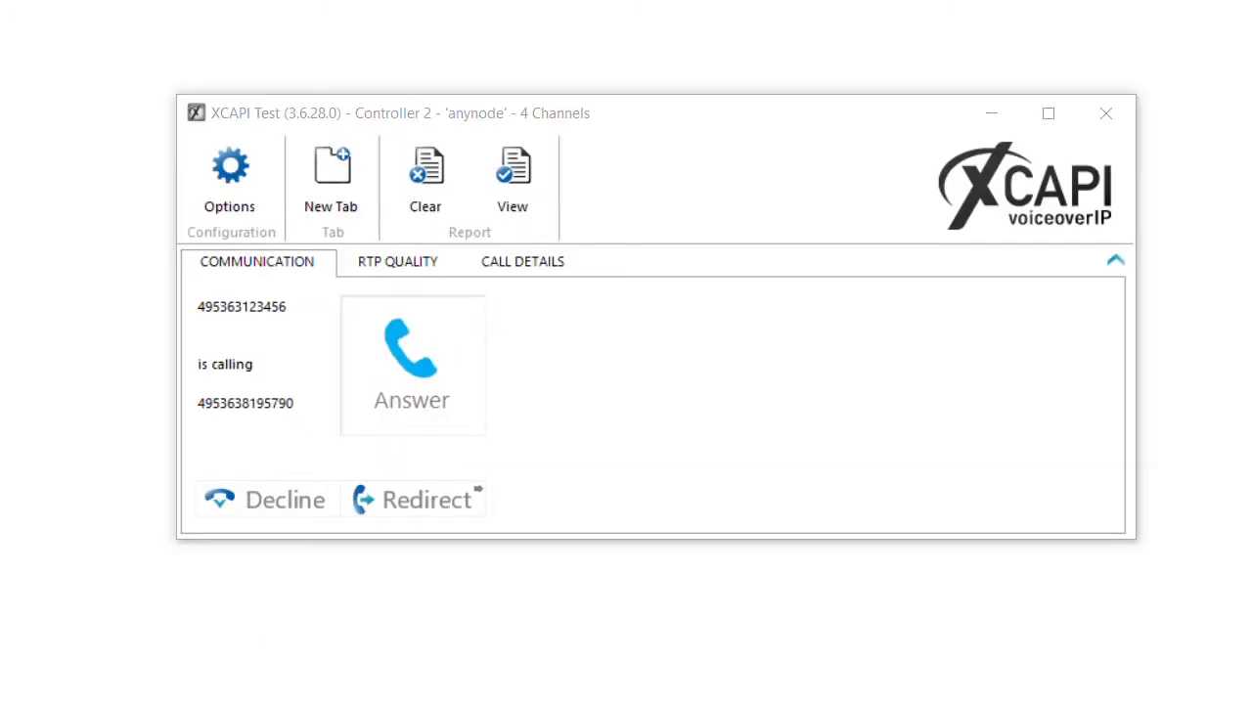
left_click(465, 418)
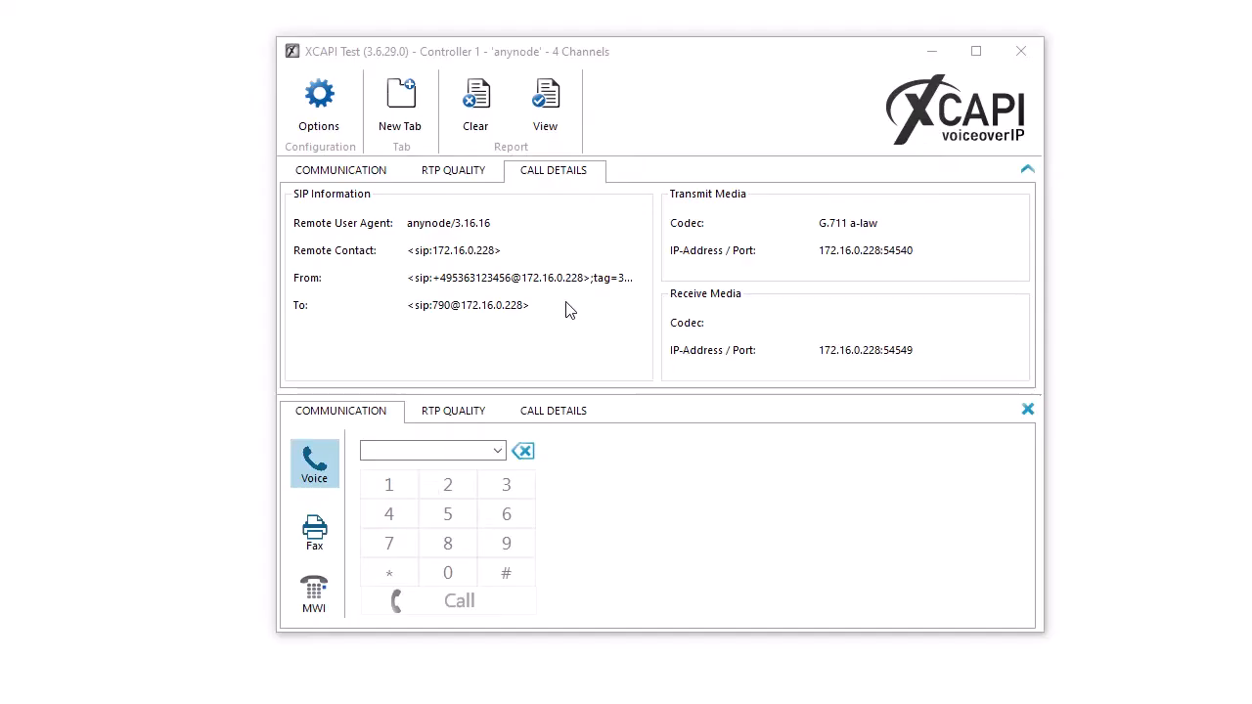
Step: Open the XCAPI call report and examine the SIP messages of the successful outgoing voice call
left_click(550, 110)
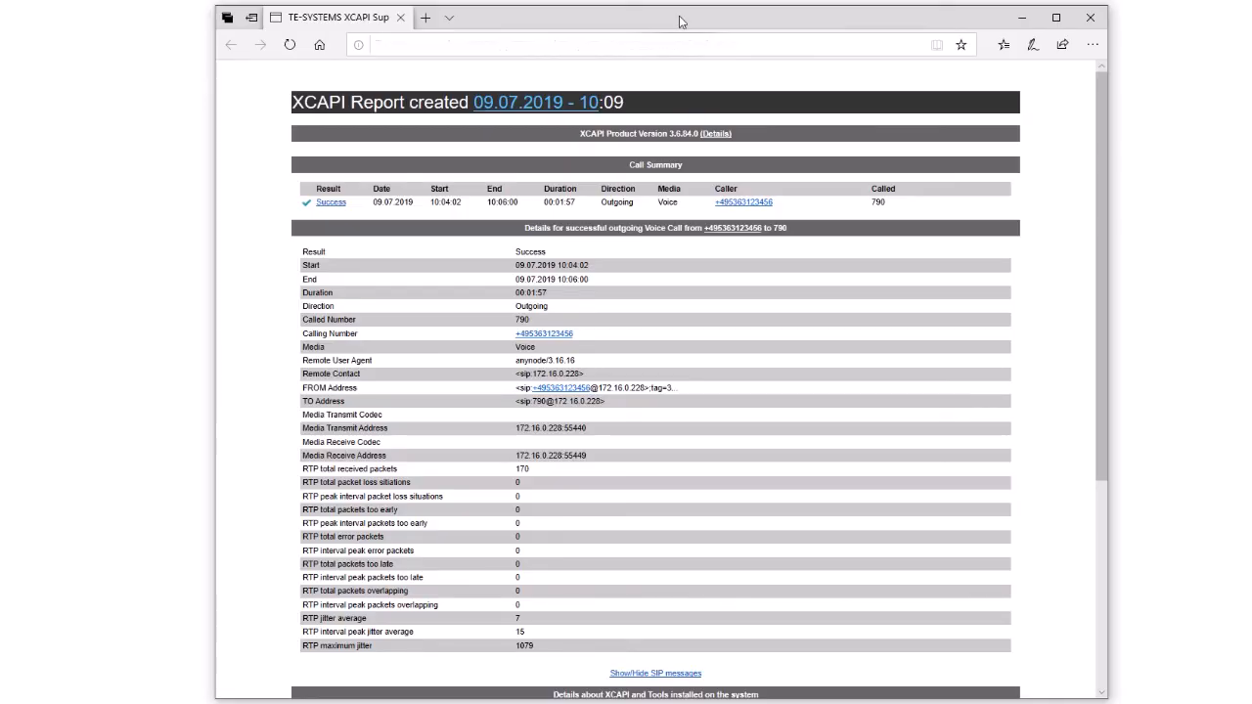
left_click(683, 675)
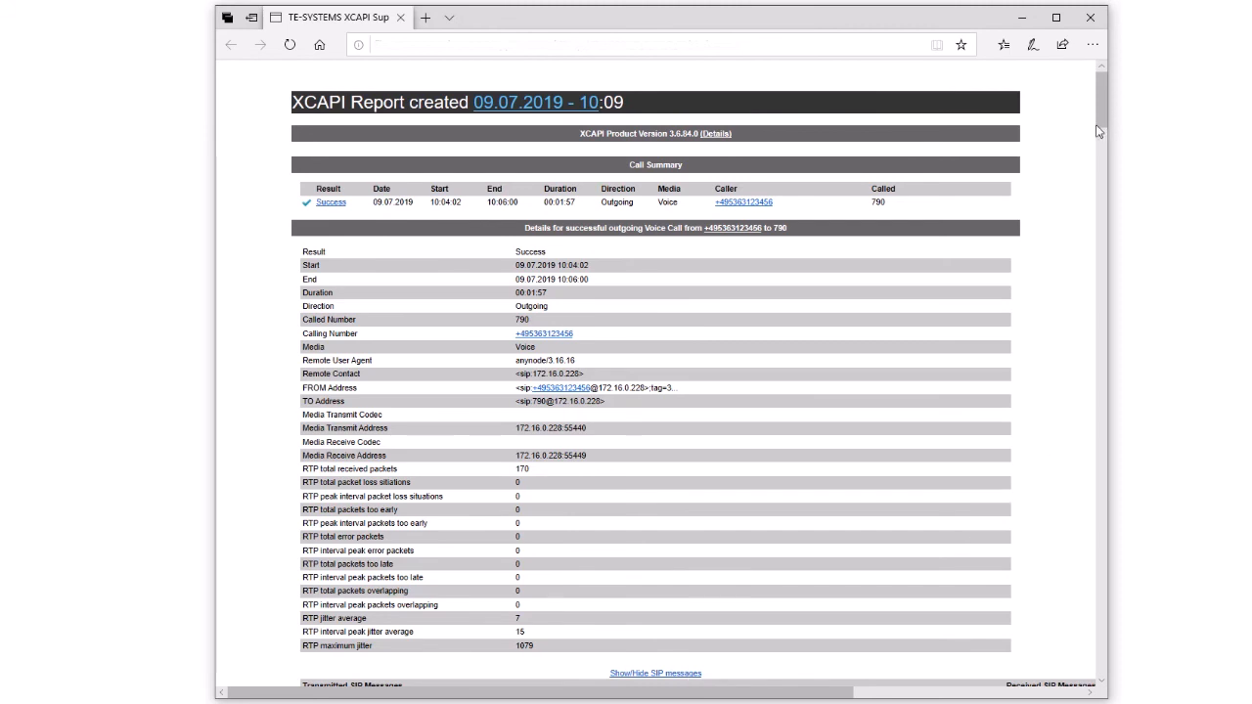
left_click_drag(1103, 105, 1112, 199)
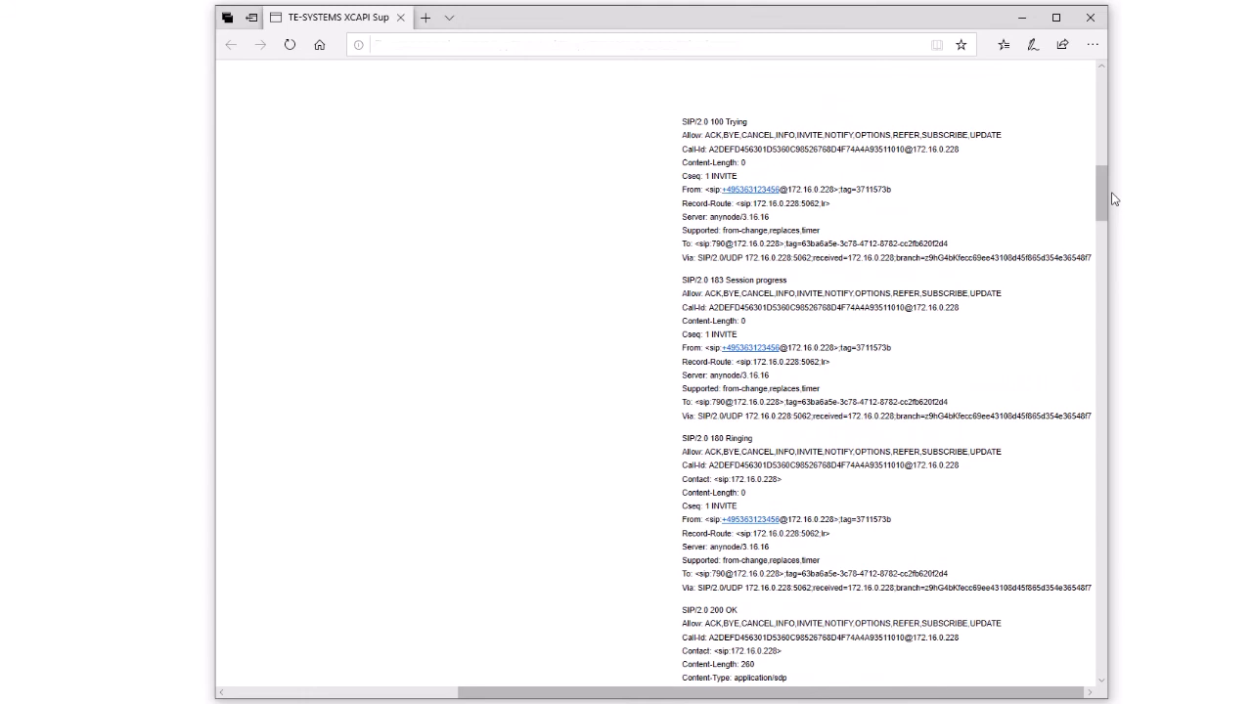